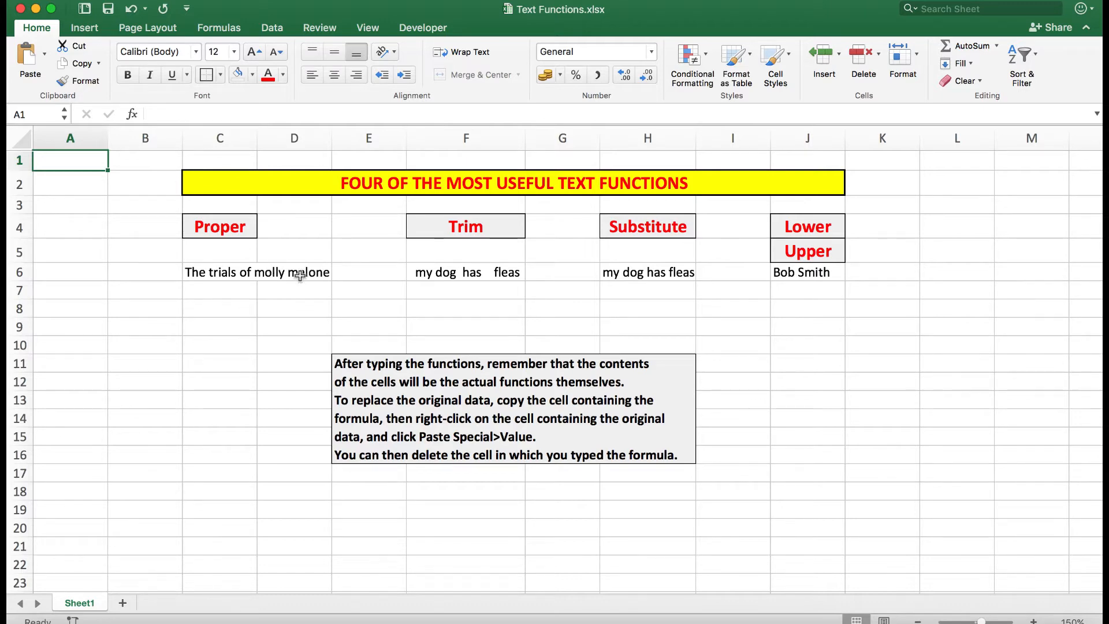
# - Enter the formula =PROPER(C6) in cell C8
pyautogui.click(213, 309)
pyautogui.write('=')
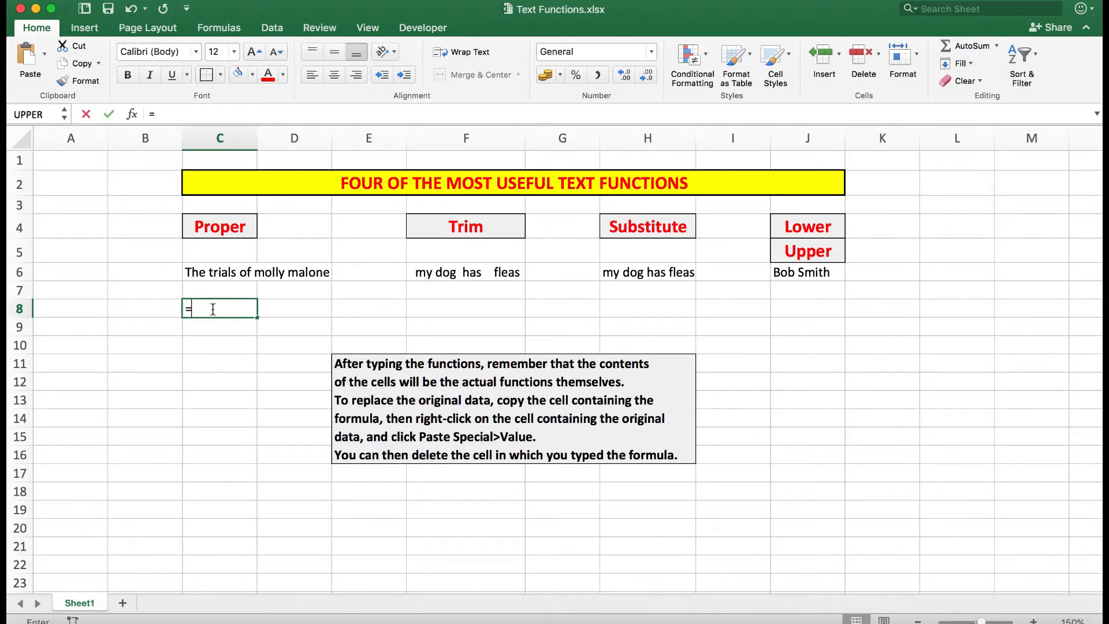
pyautogui.write('pr')
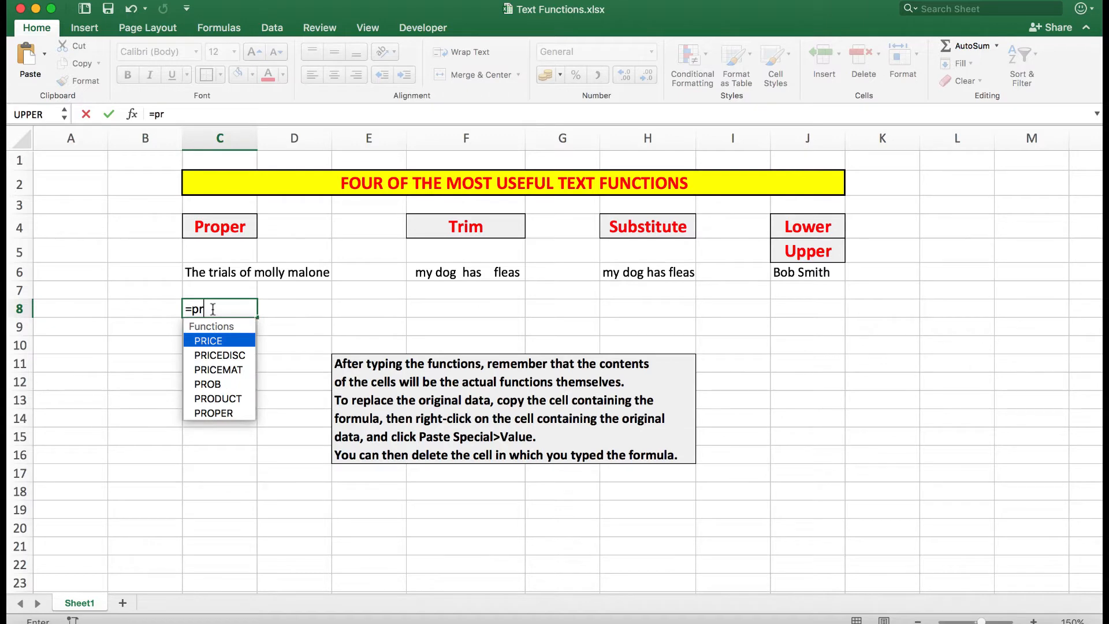
pyautogui.write('op')
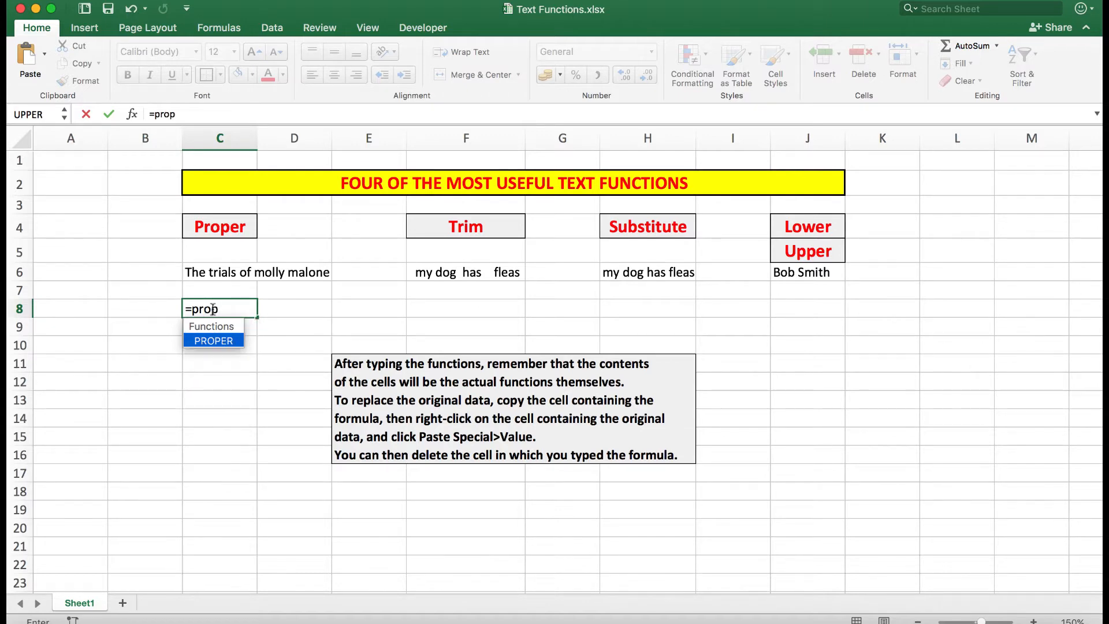
pyautogui.write('er(')
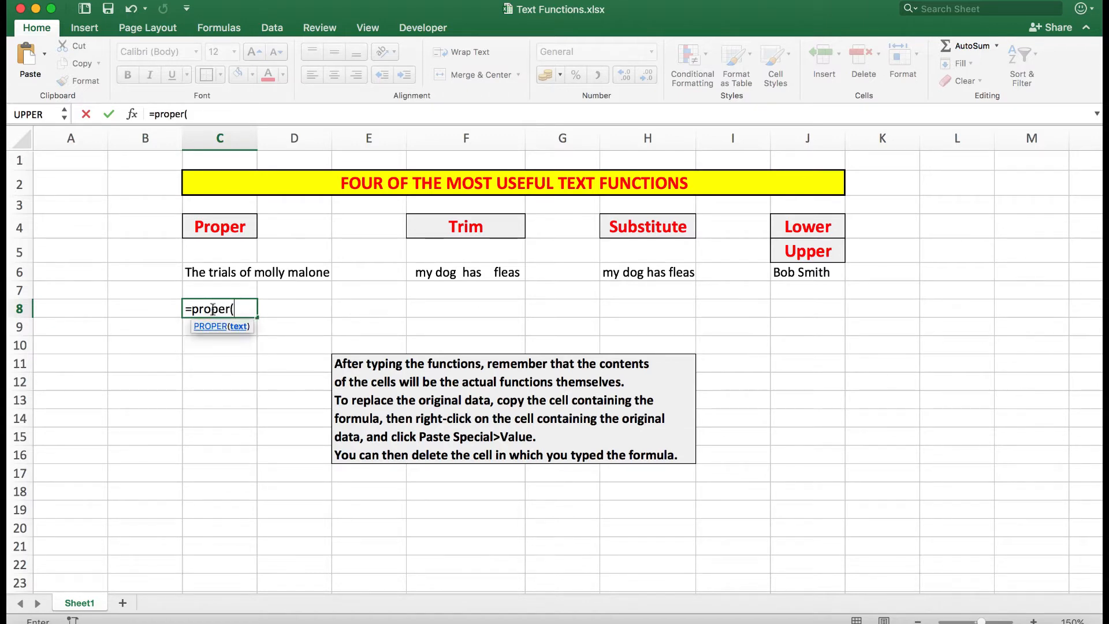
pyautogui.click(217, 271)
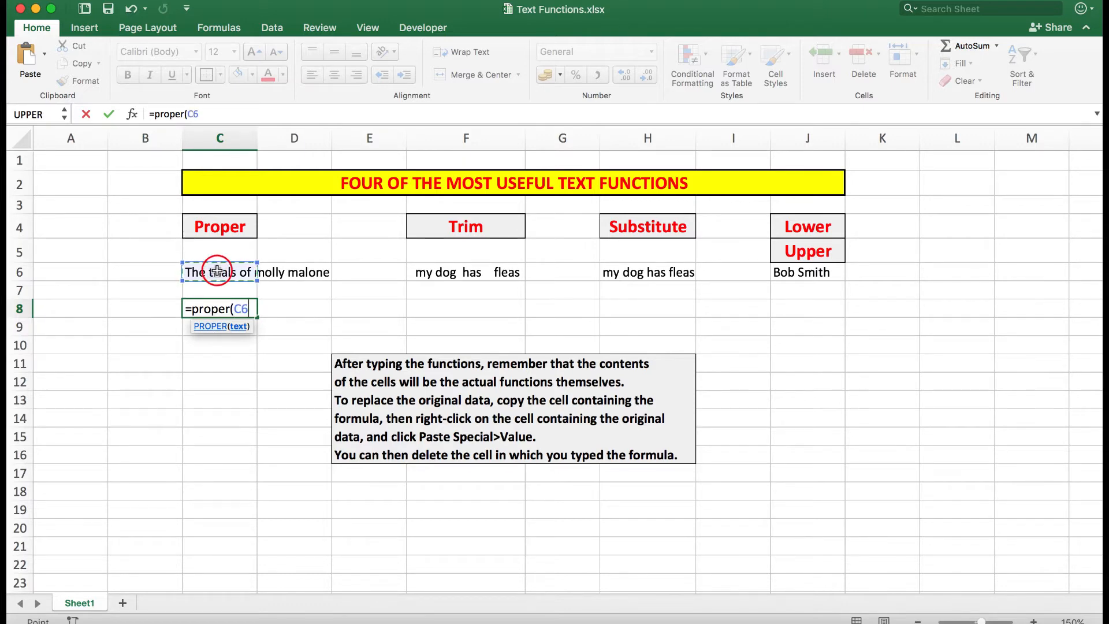
pyautogui.write(')')
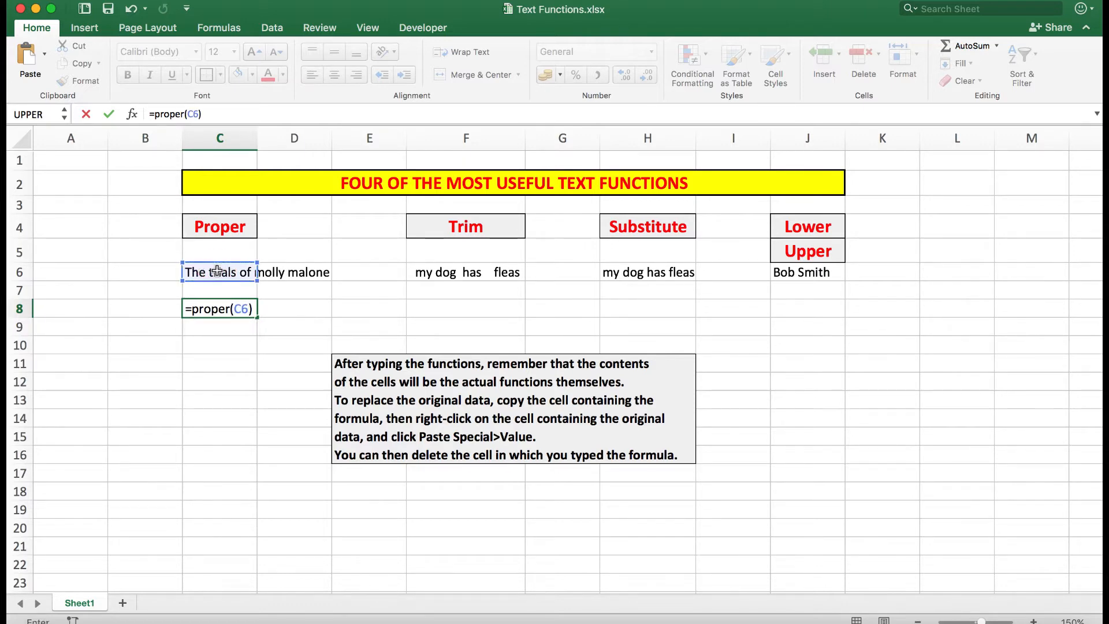
pyautogui.press('Return')
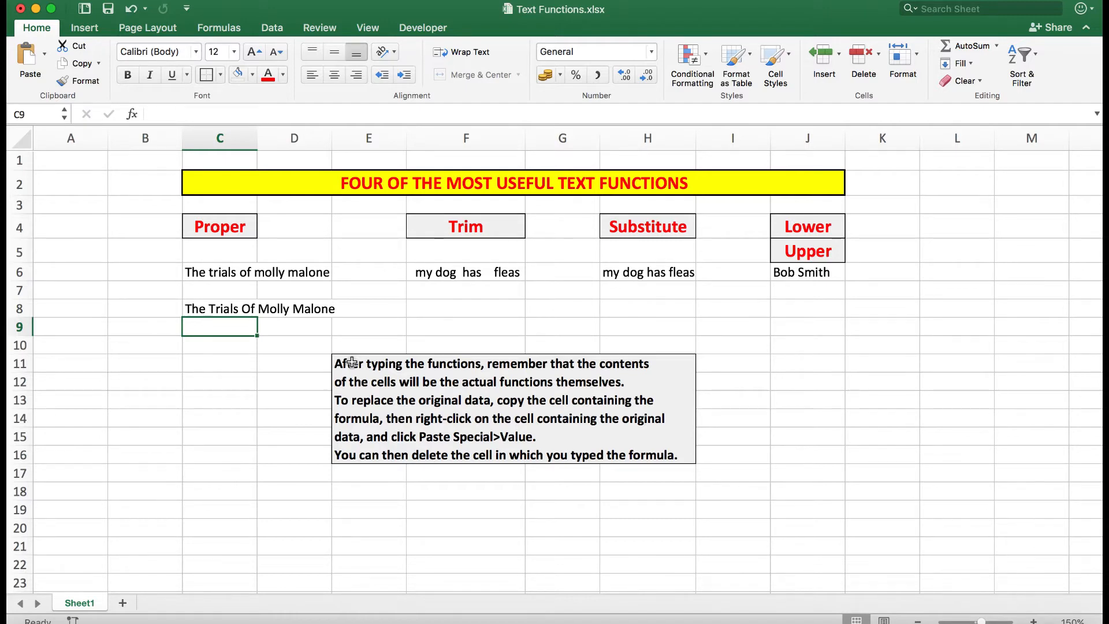
# - Copy cell C8 and paste it into C6 as values only with Paste Special
pyautogui.click(214, 310)
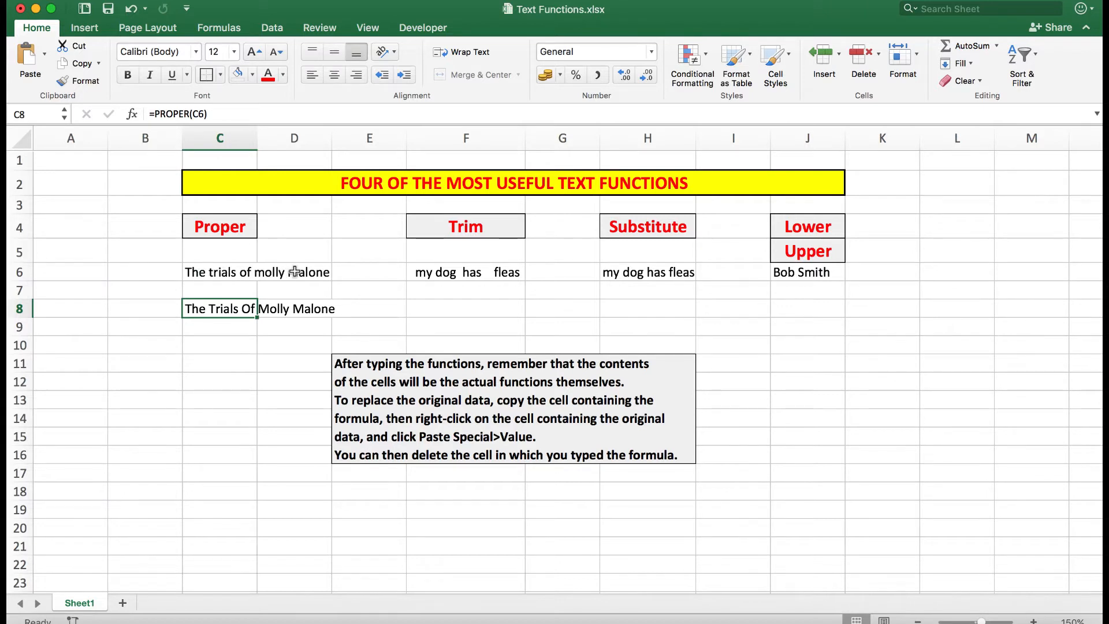
pyautogui.rightClick(211, 309)
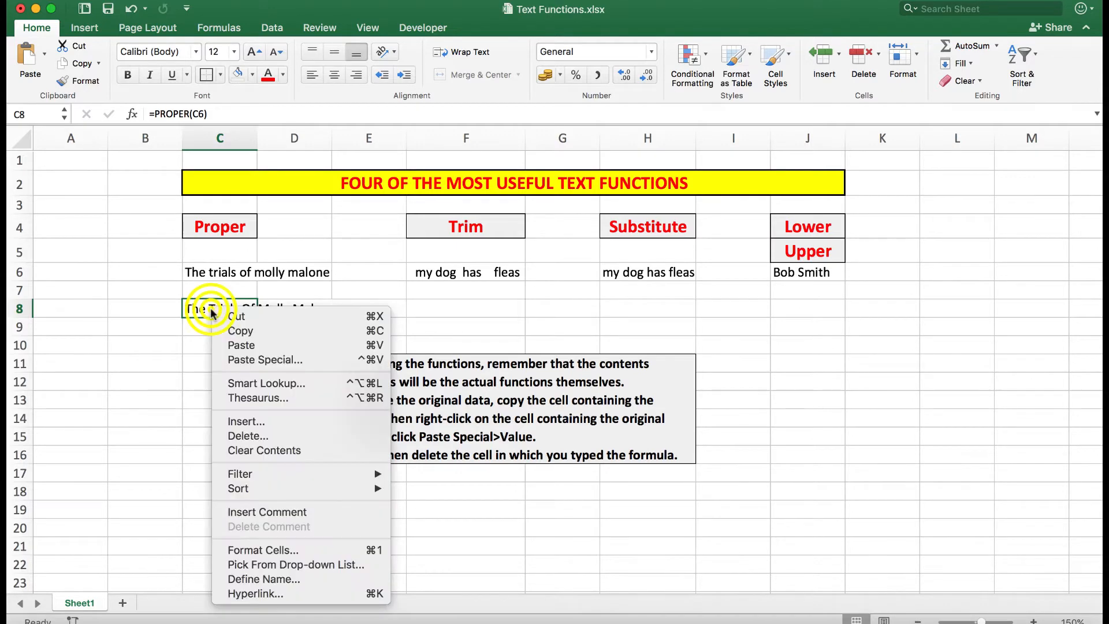
pyautogui.click(229, 332)
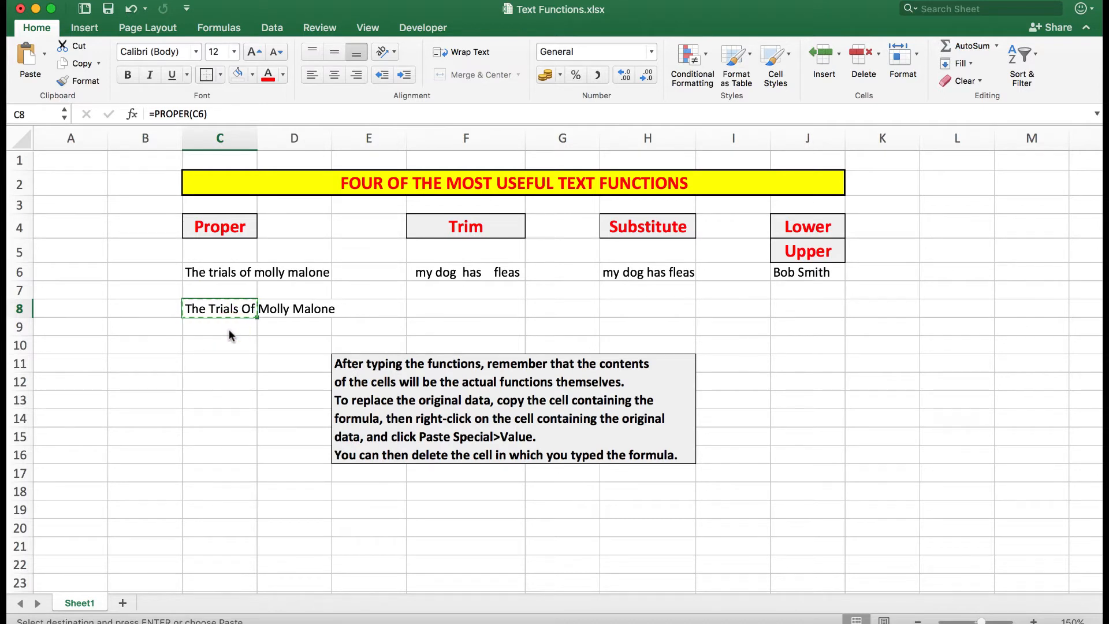
pyautogui.rightClick(212, 273)
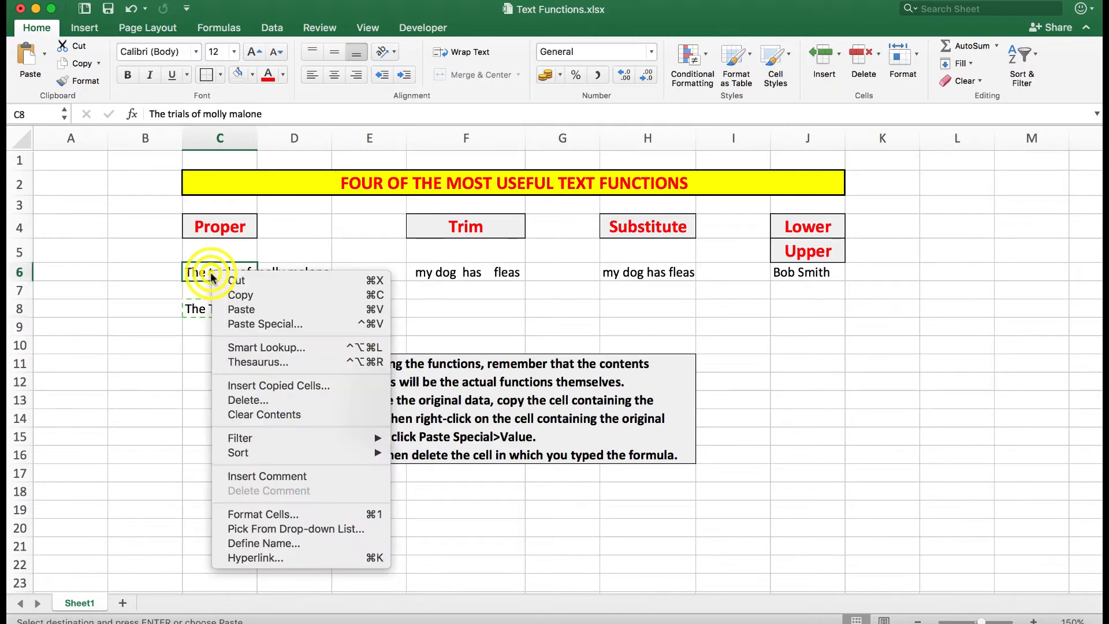
pyautogui.click(245, 322)
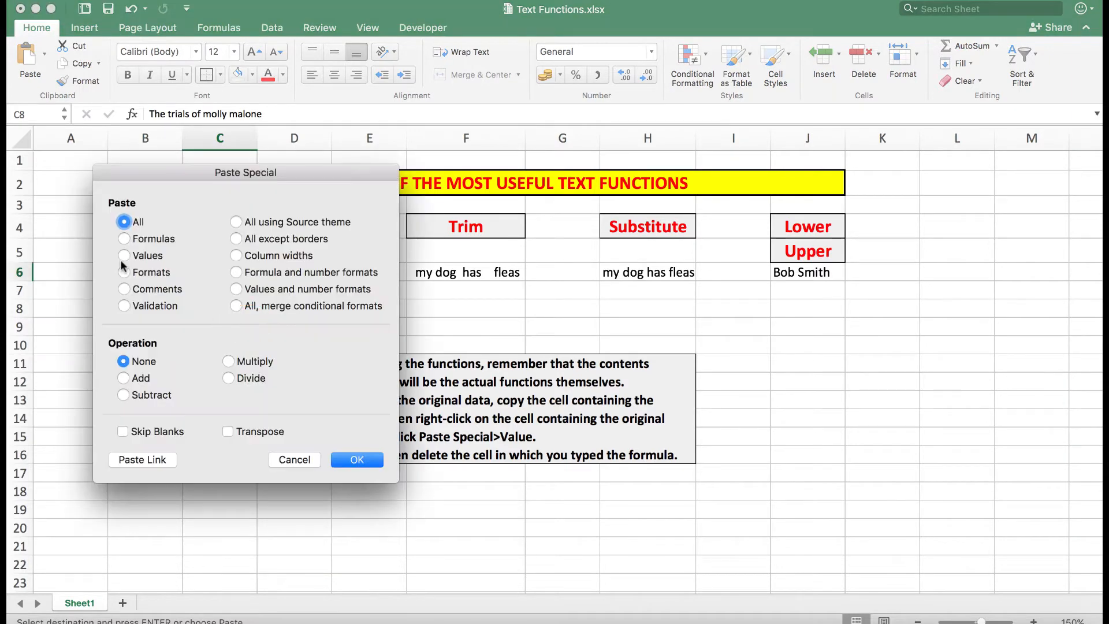
pyautogui.click(124, 256)
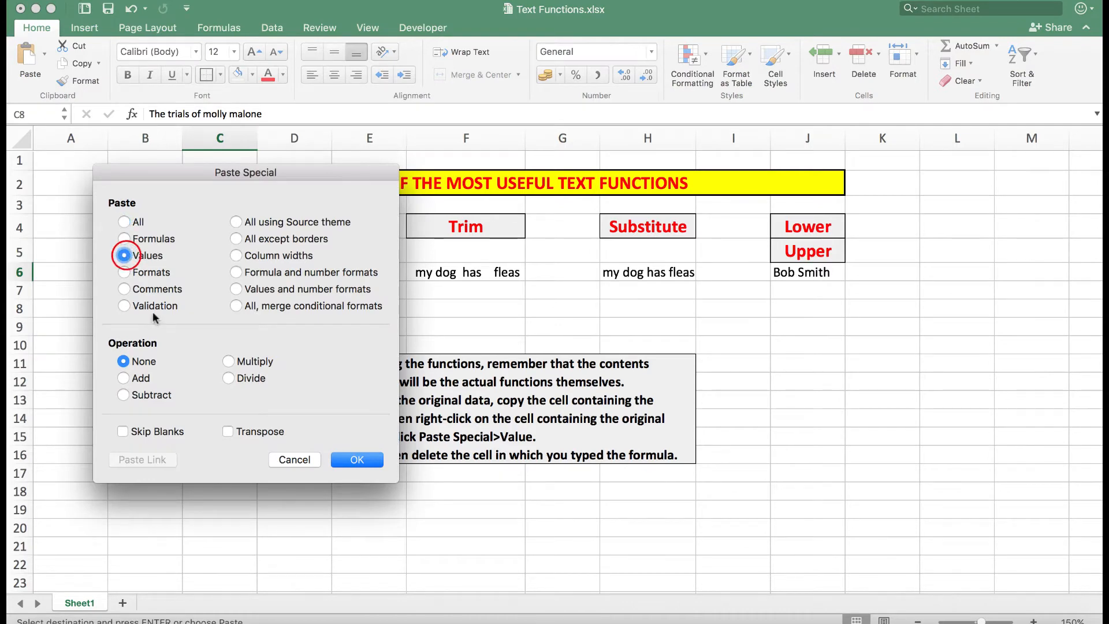
pyautogui.click(357, 460)
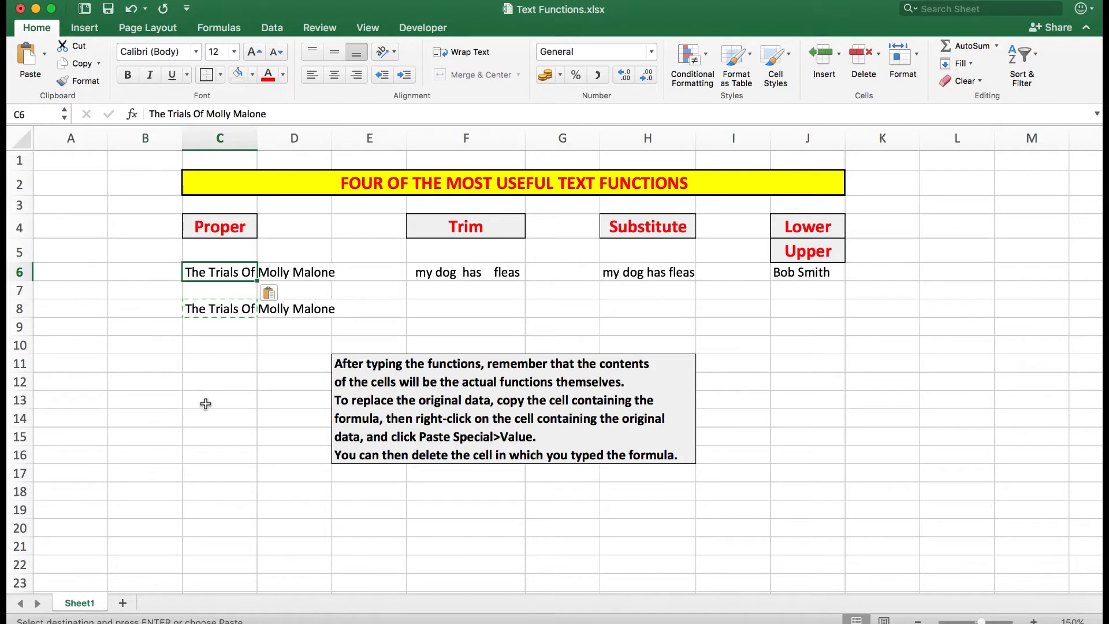
# - Clear the PROPER formula from cell C8
pyautogui.press('Escape')
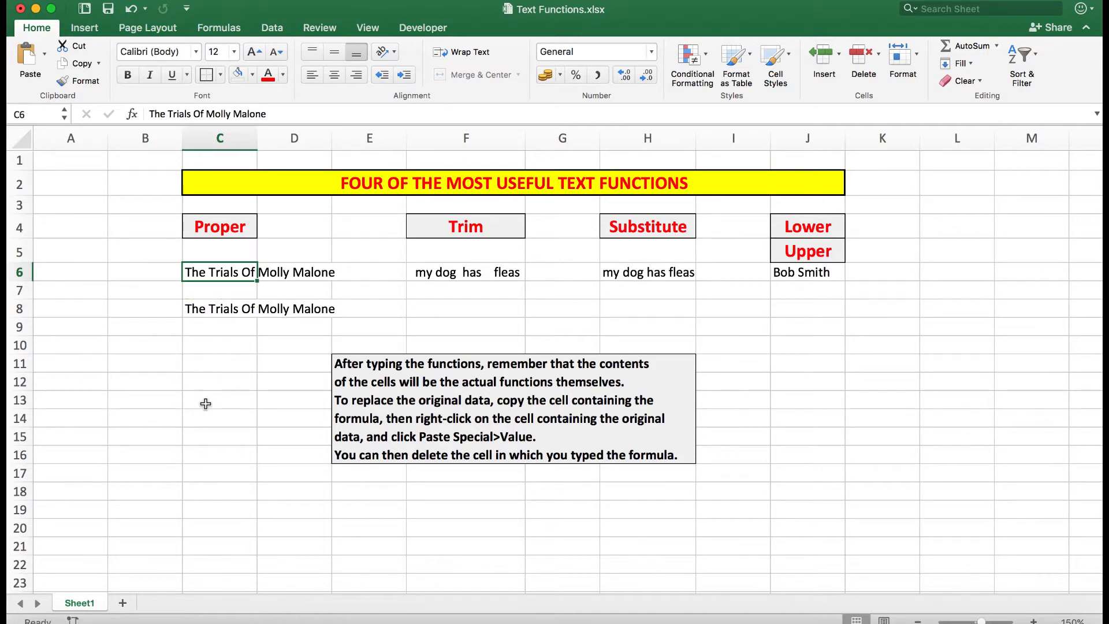
pyautogui.click(204, 311)
pyautogui.press('Delete')
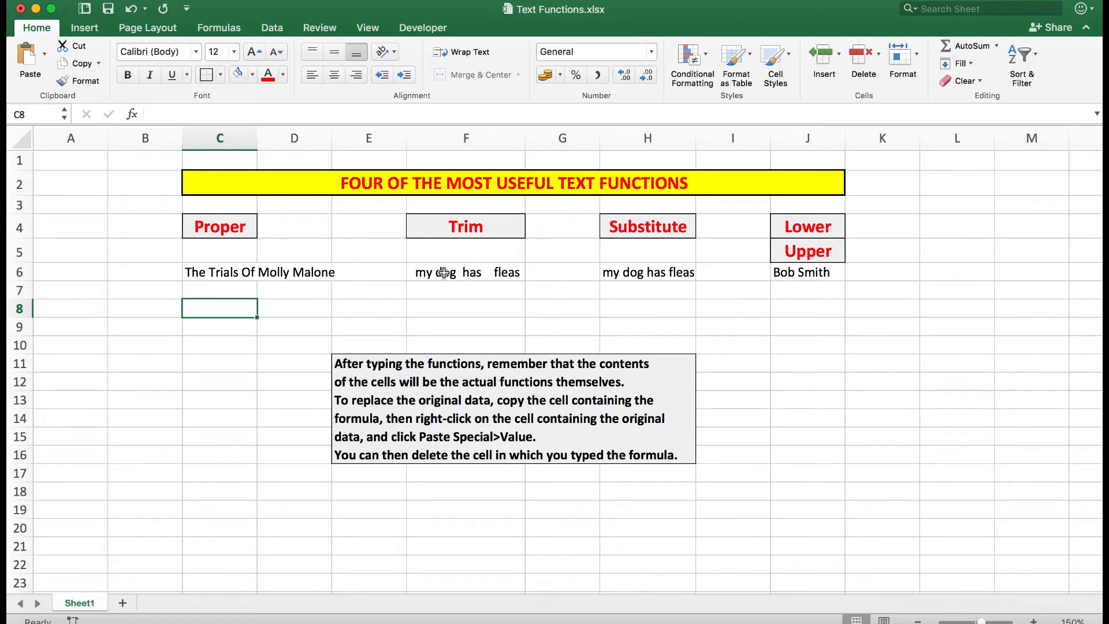
# - Enter the formula =TRIM(F6) in cell F8
pyautogui.click(443, 308)
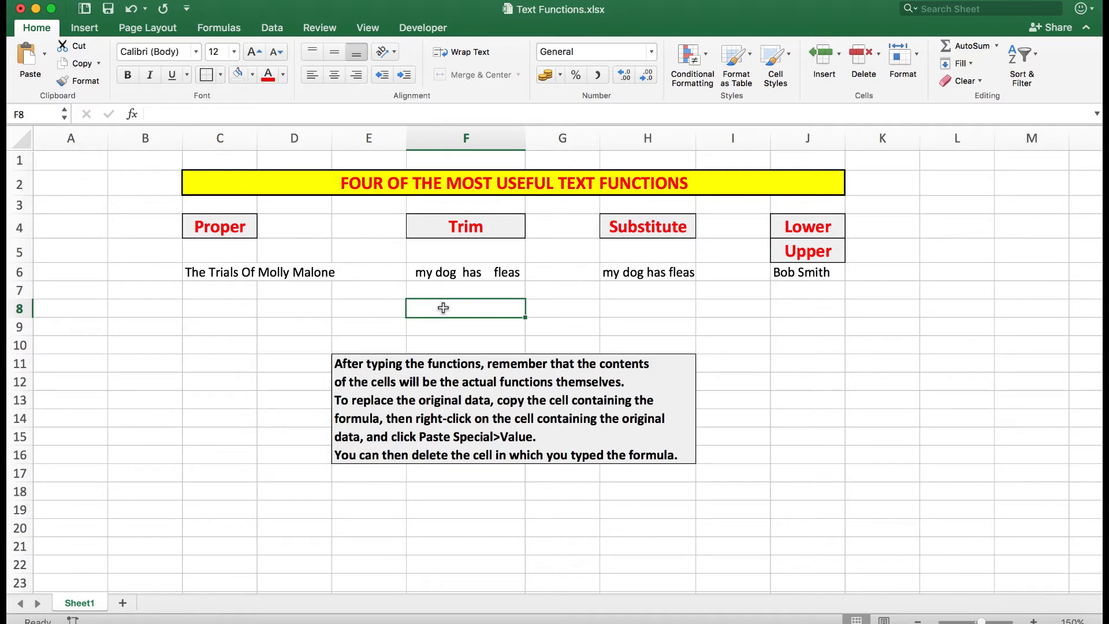
pyautogui.write('=tr')
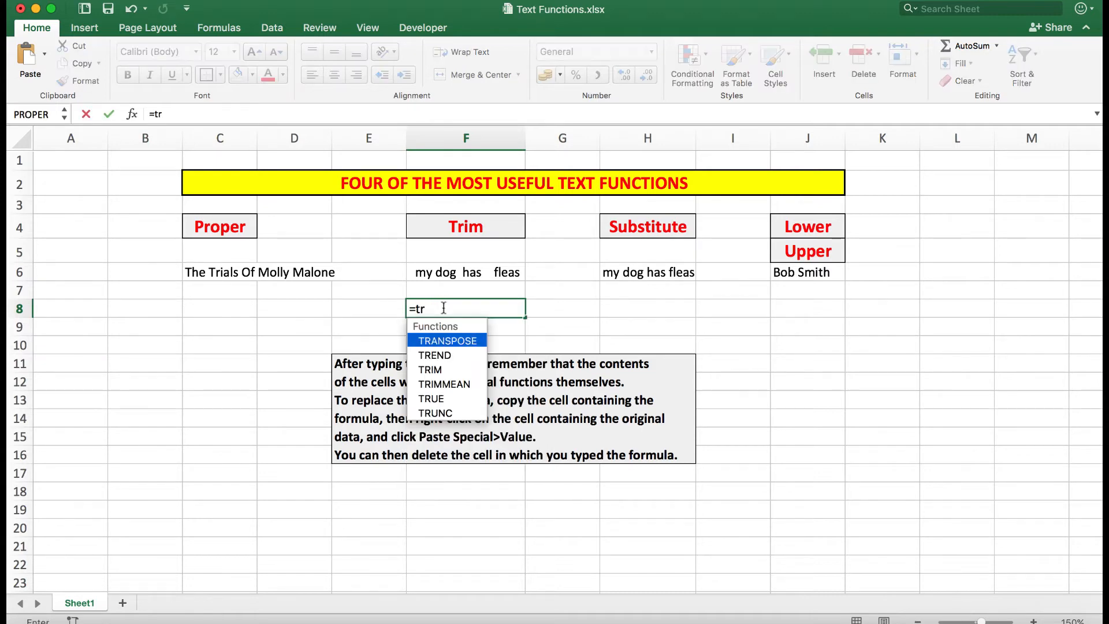
pyautogui.write('im(')
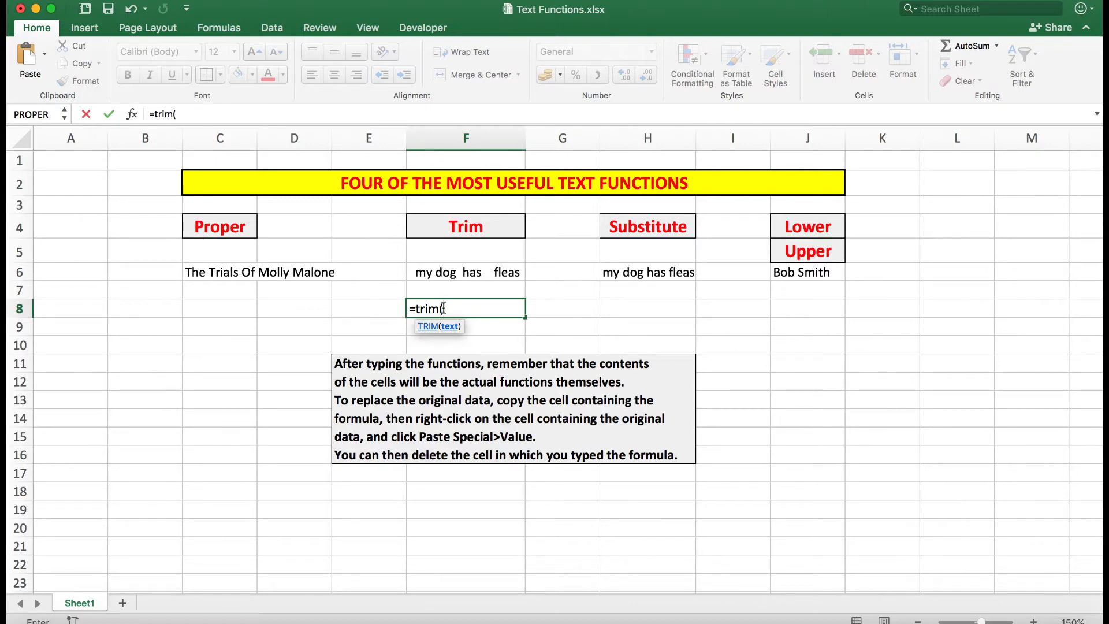
pyautogui.click(427, 273)
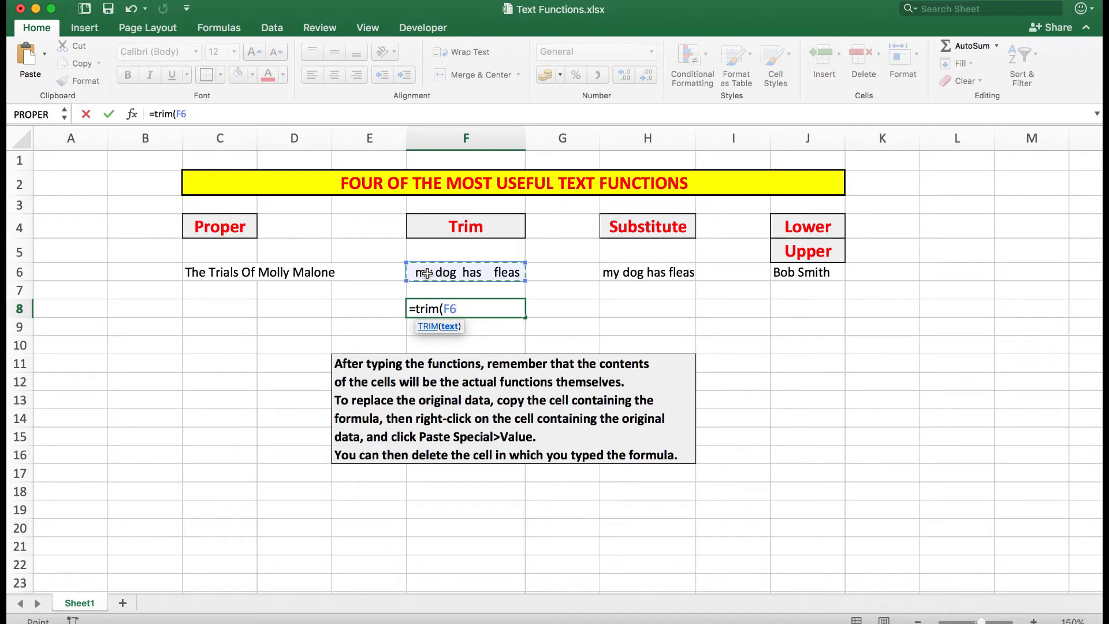
pyautogui.write(')')
pyautogui.press('Return')
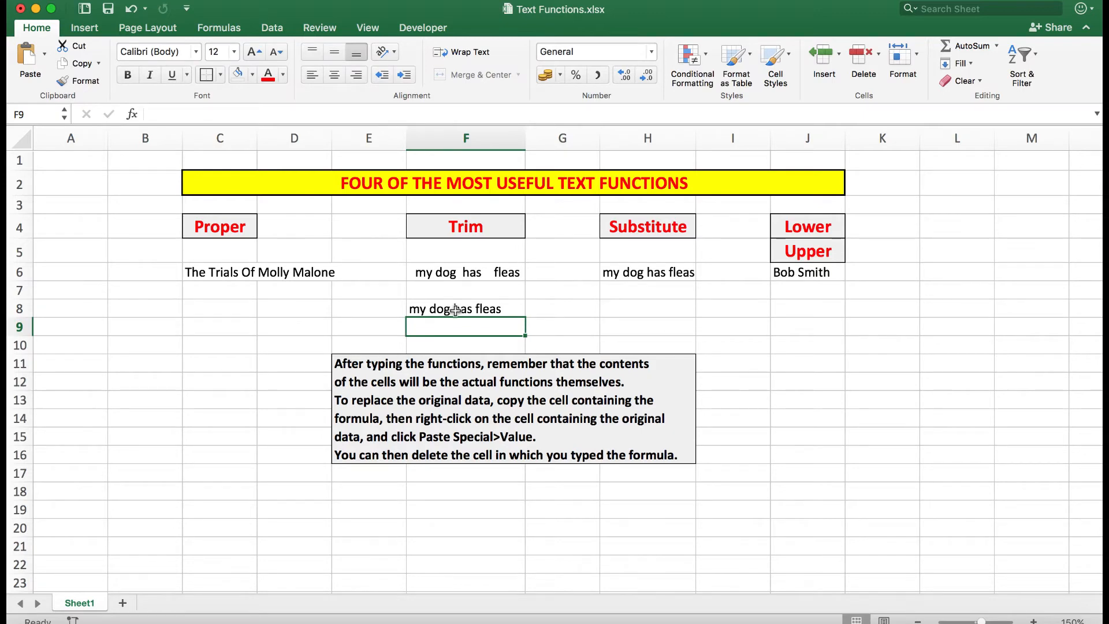
# - Copy cell F8 and paste it into F6 as values only with Paste Special
pyautogui.rightClick(453, 310)
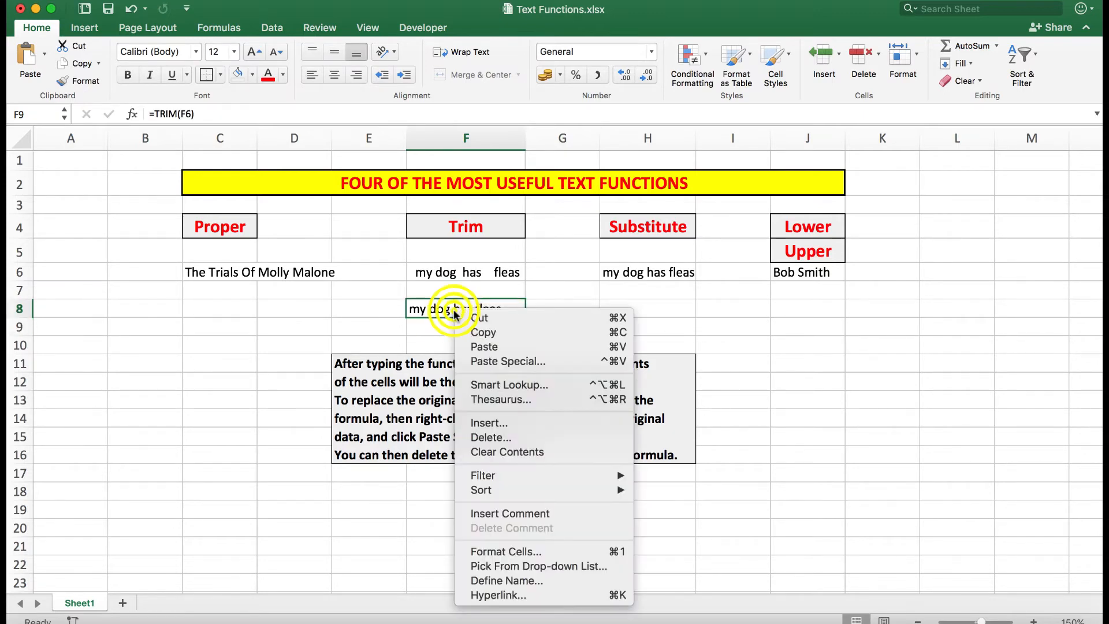
pyautogui.click(484, 332)
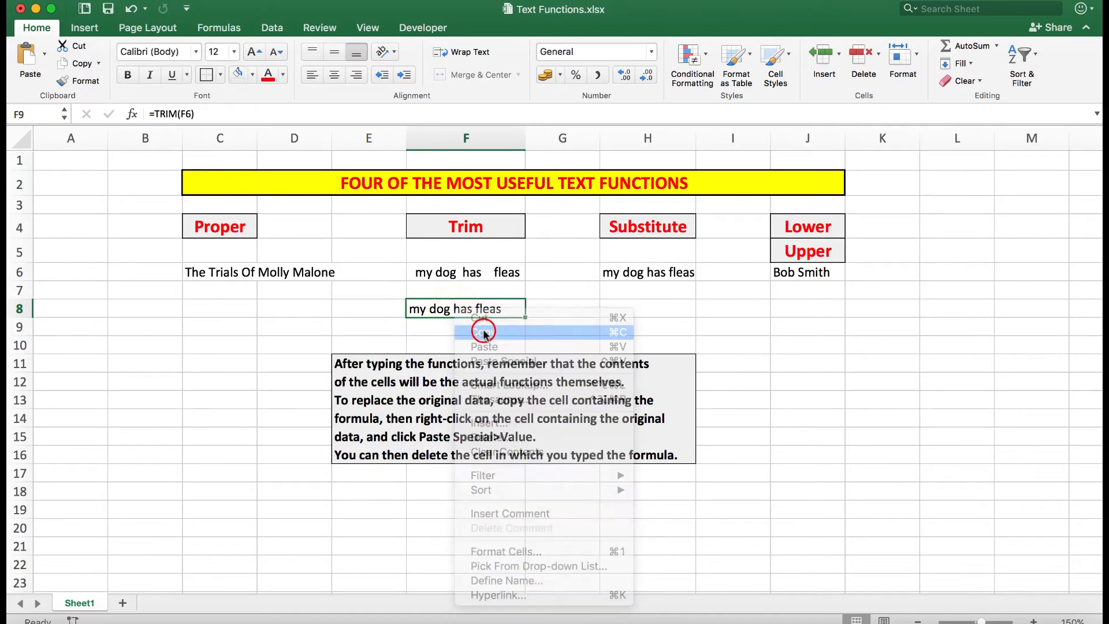
pyautogui.rightClick(457, 274)
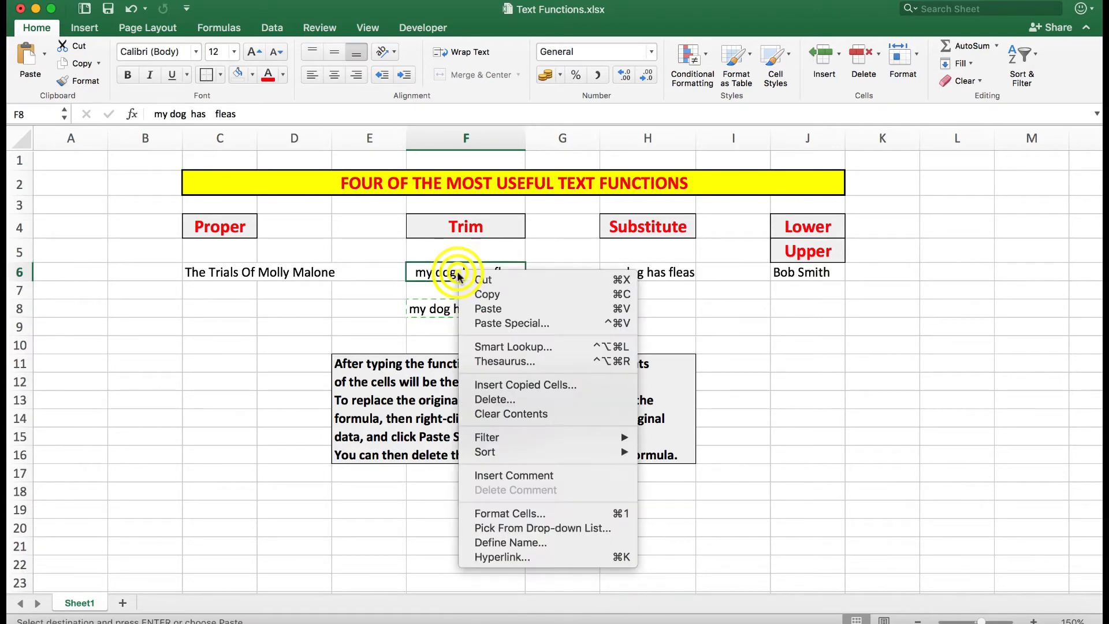
pyautogui.click(490, 322)
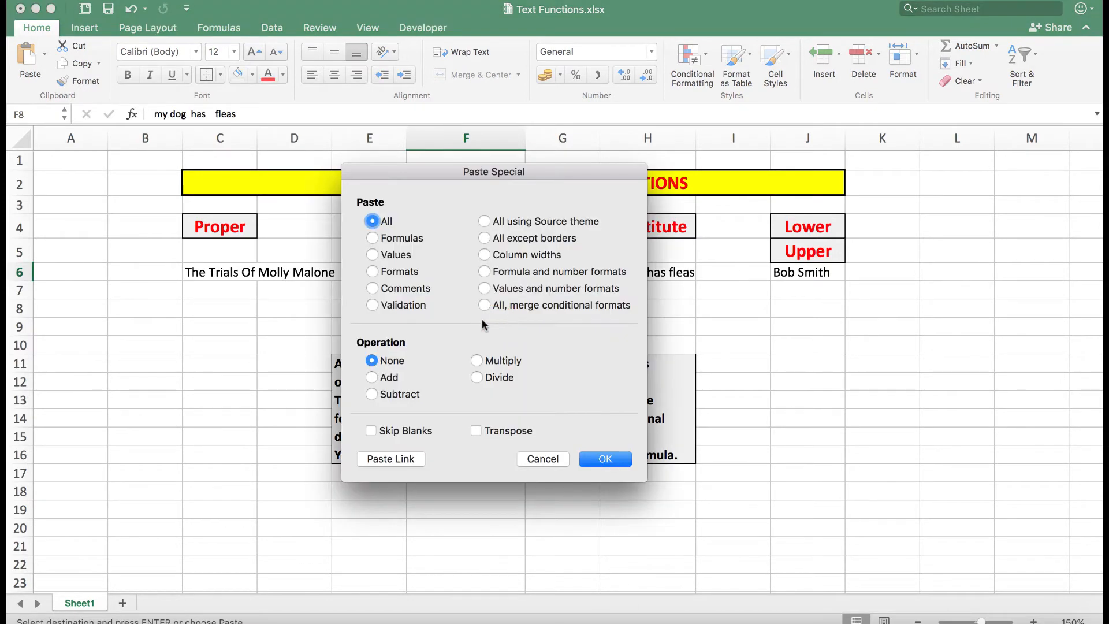
pyautogui.click(372, 254)
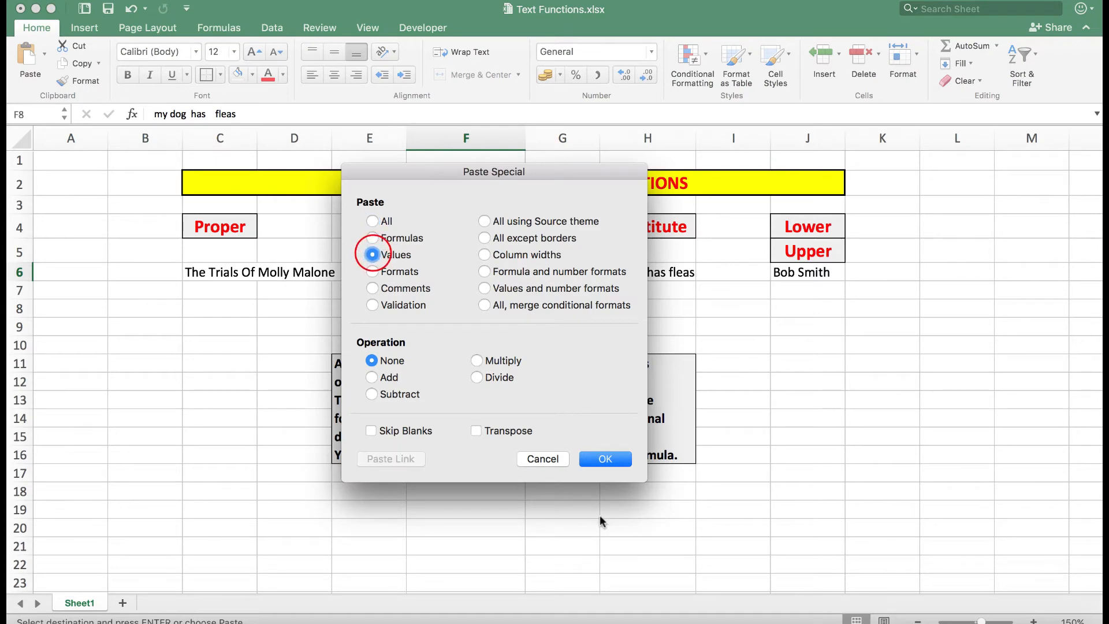
pyautogui.click(604, 459)
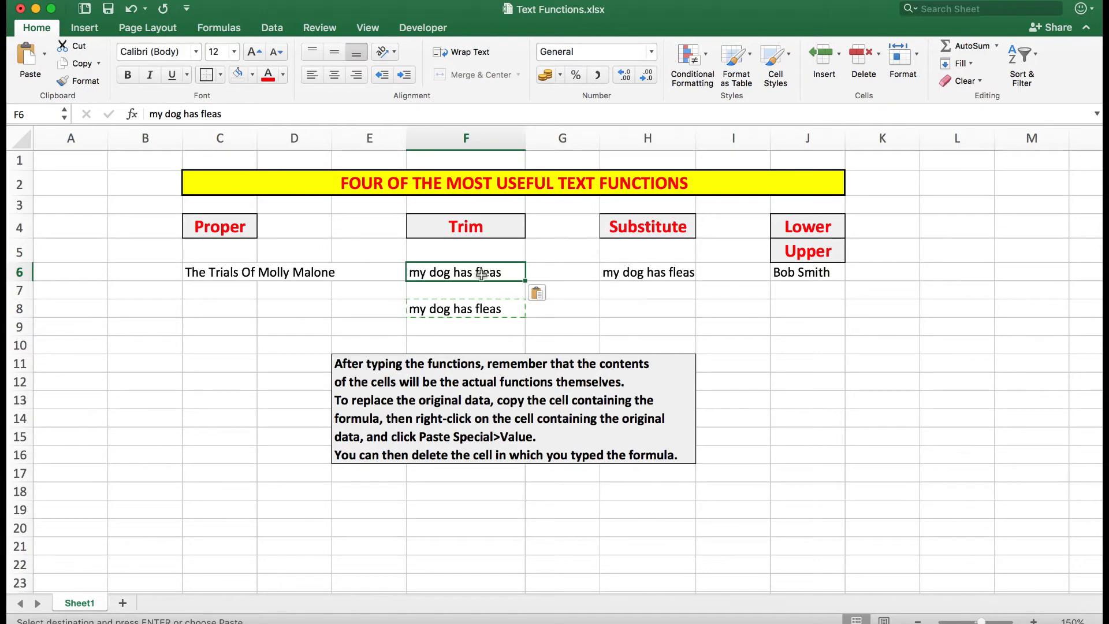
# - Clear the TRIM formula from cell F8
pyautogui.press('Escape')
pyautogui.click(465, 308)
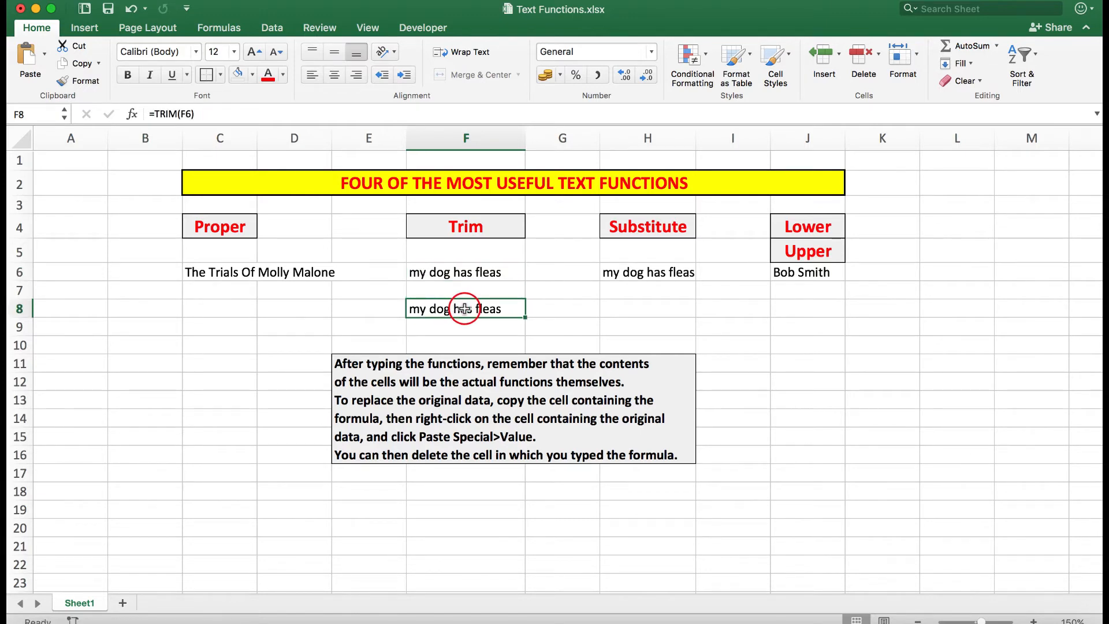
pyautogui.press('super+z')
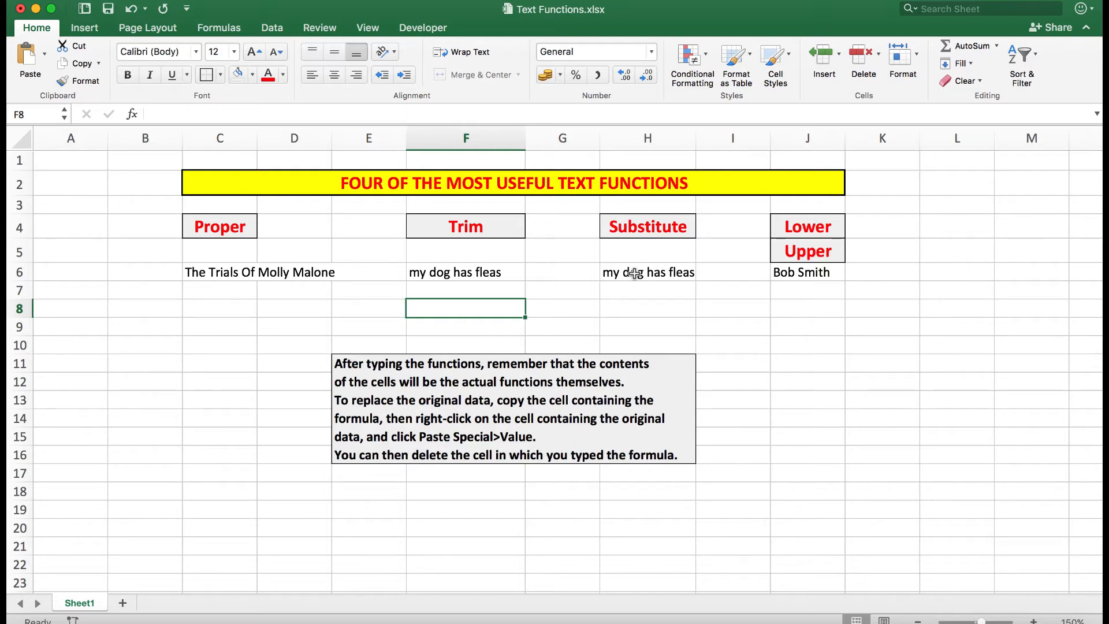
# - Enter the formula =SUBSTITUTE(H6,"dog","cat") in cell H8
pyautogui.click(632, 308)
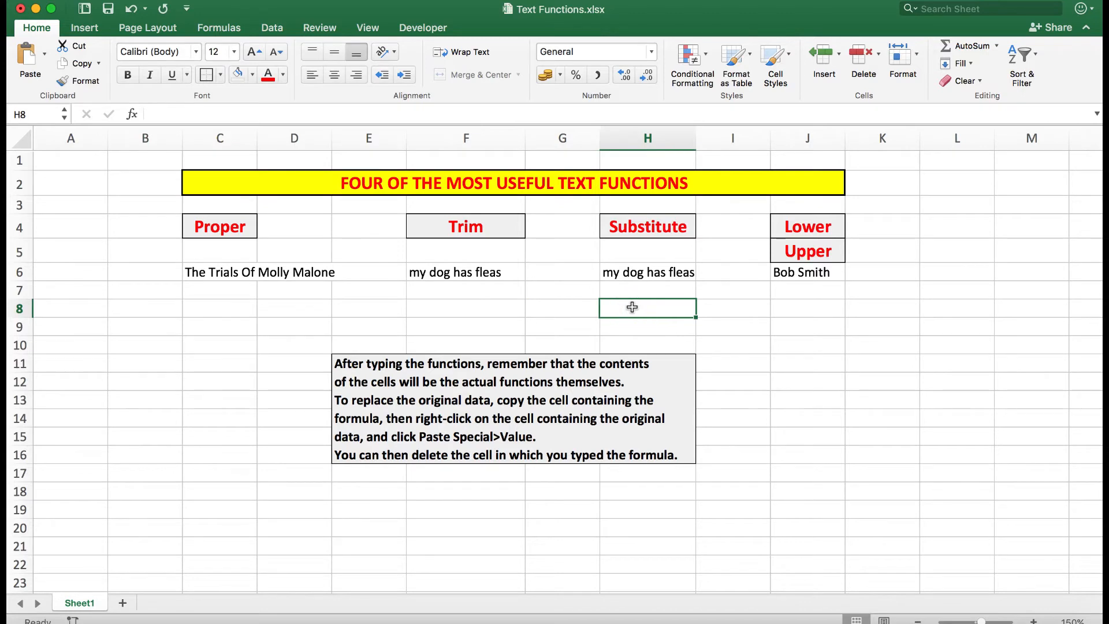
pyautogui.write('=subs')
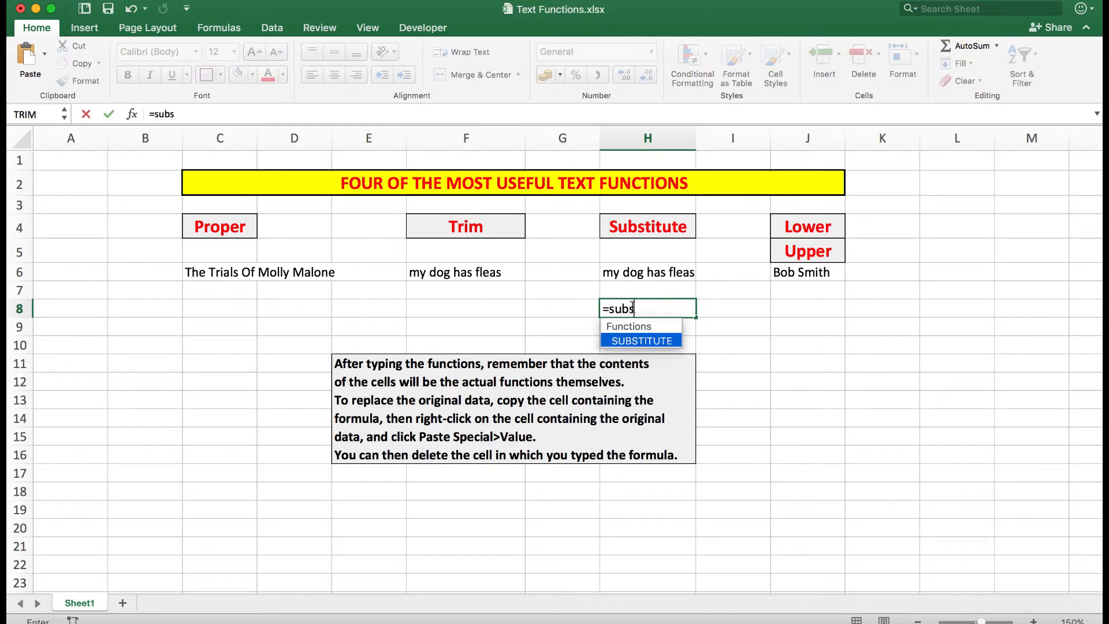
pyautogui.write('titute(')
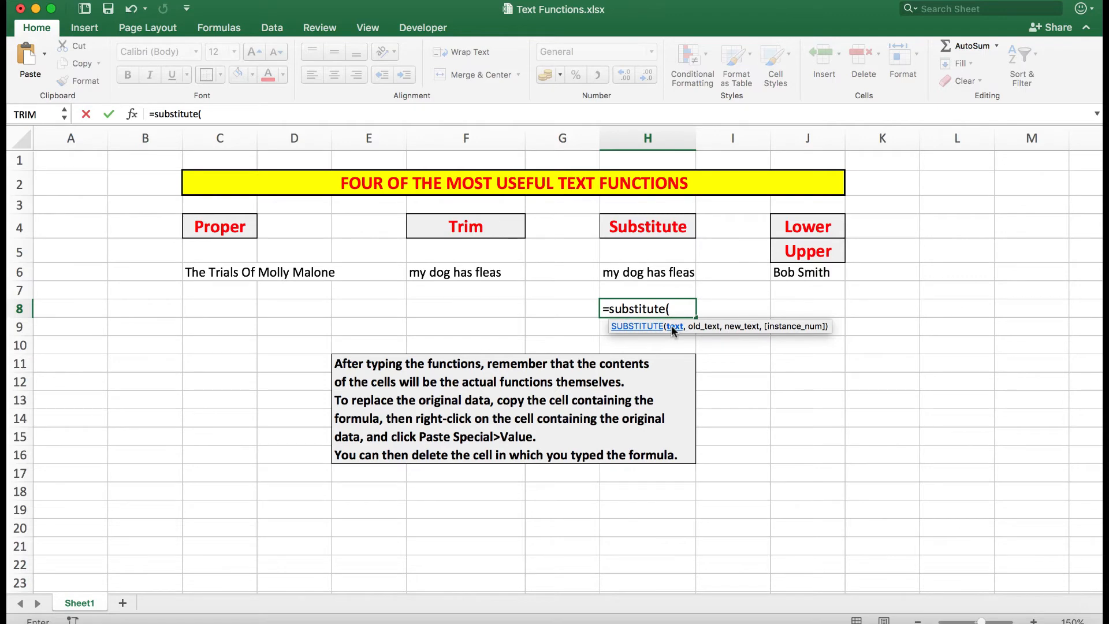
pyautogui.click(635, 275)
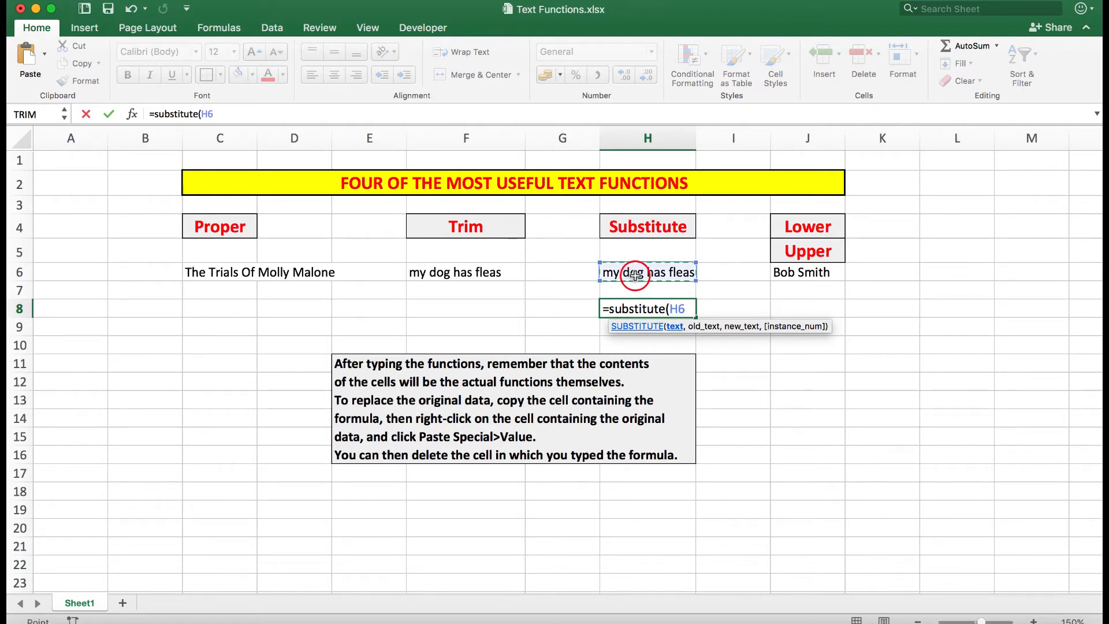
pyautogui.write(',')
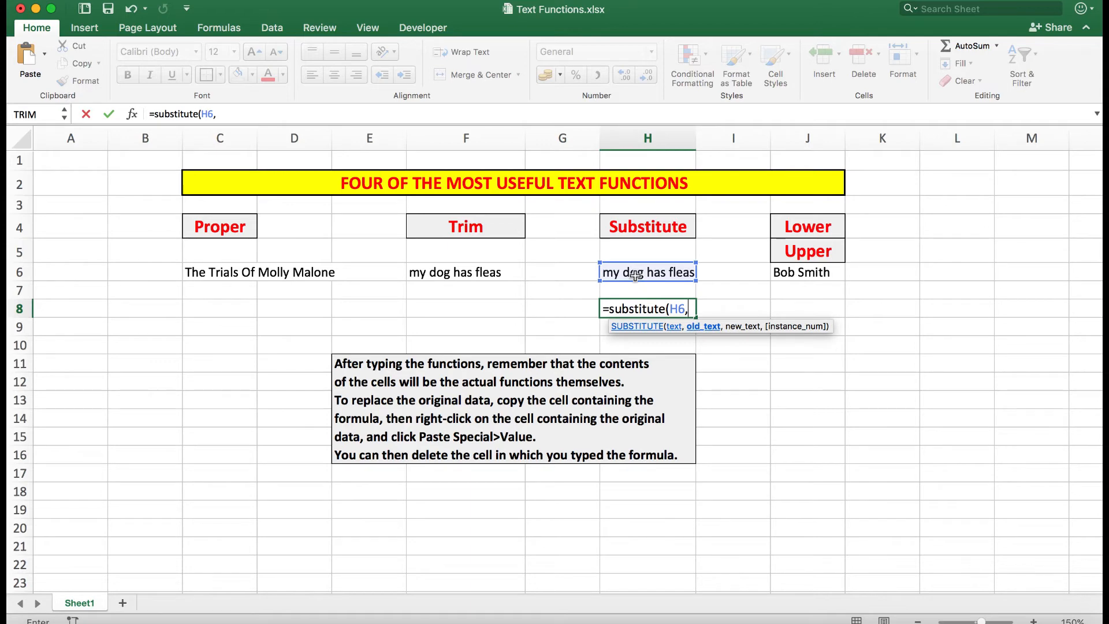
pyautogui.write('"dog",')
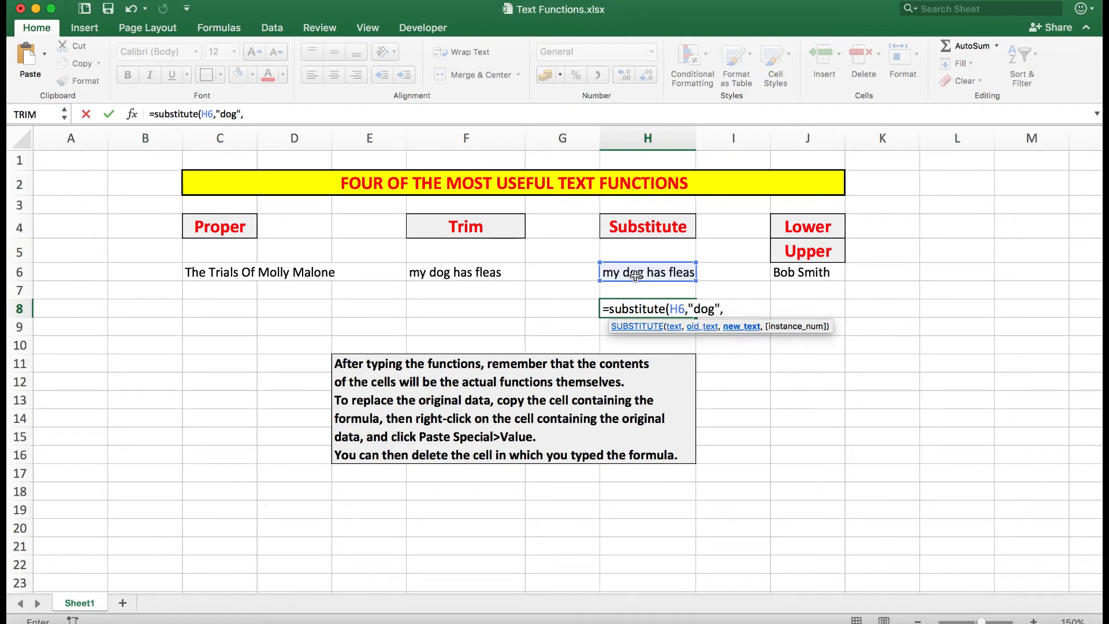
pyautogui.write('"cat")')
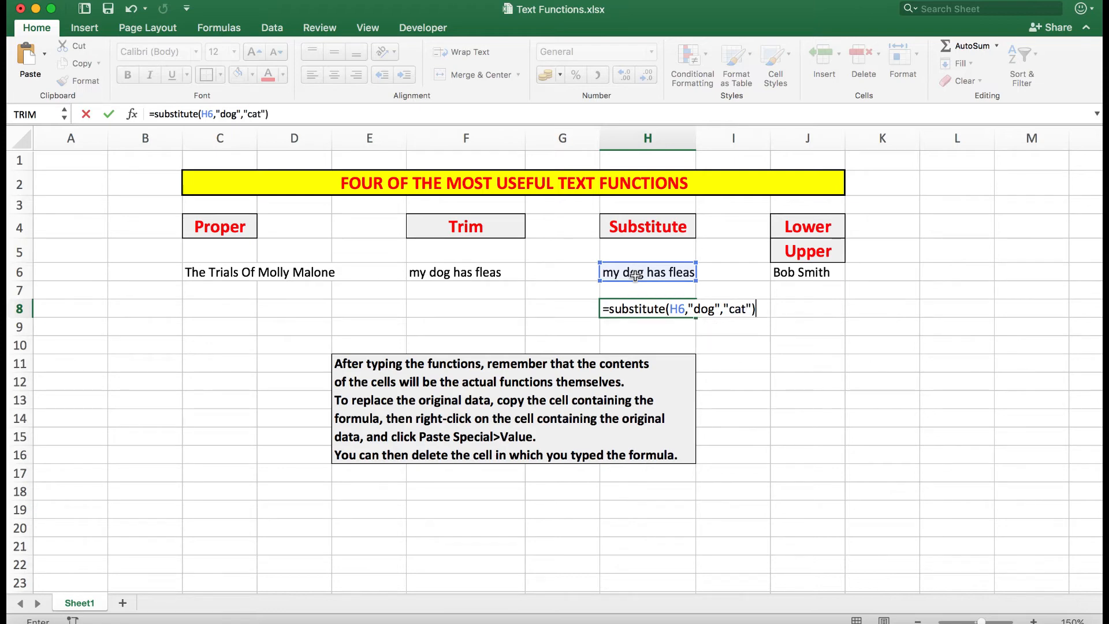
pyautogui.press('Return')
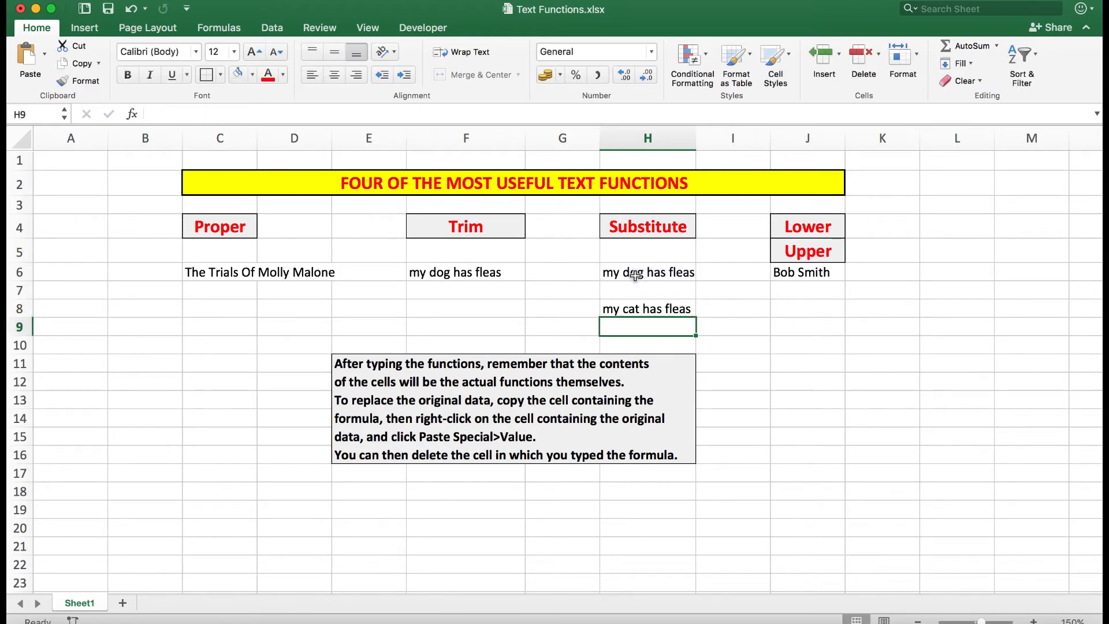
# - Copy cell H8 and paste it into H6 as values only with Paste Special
pyautogui.rightClick(640, 312)
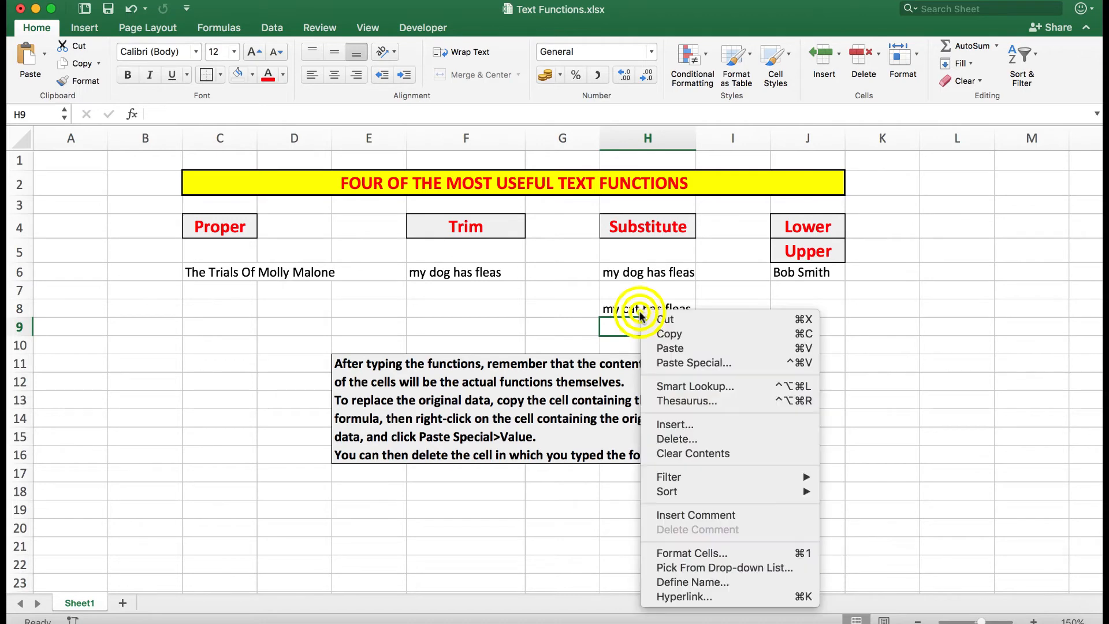
pyautogui.click(670, 338)
pyautogui.rightClick(640, 272)
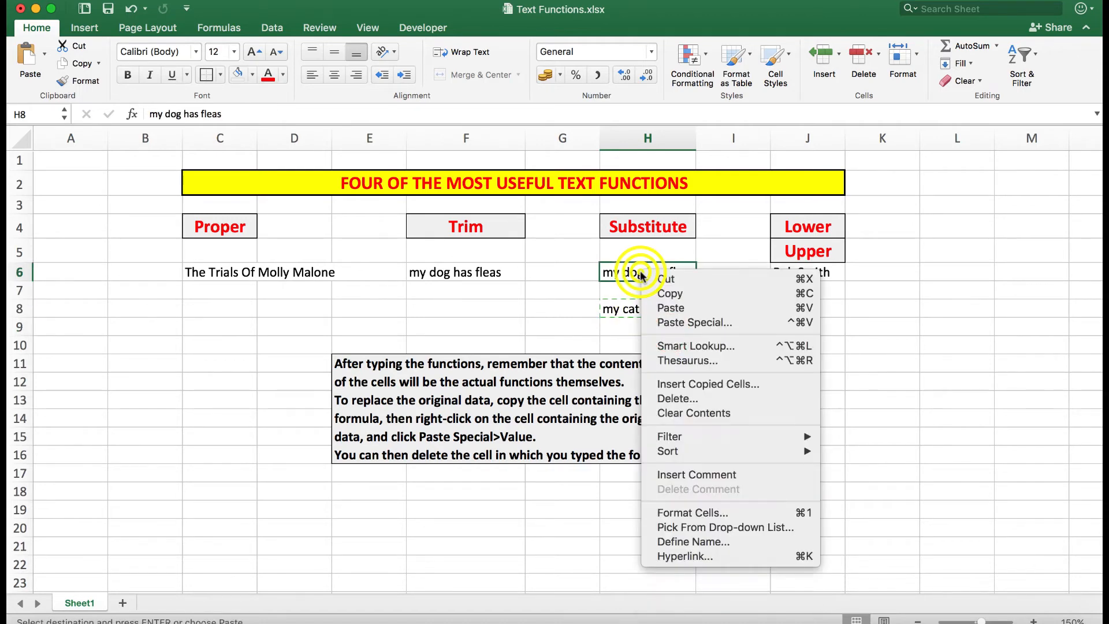
pyautogui.click(679, 325)
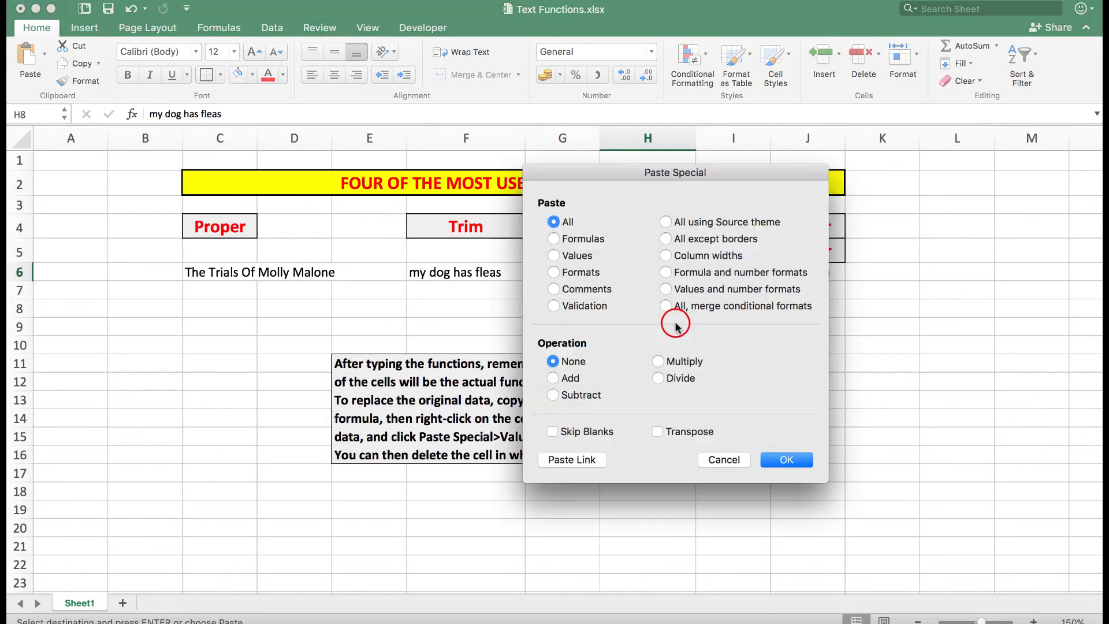
pyautogui.click(554, 255)
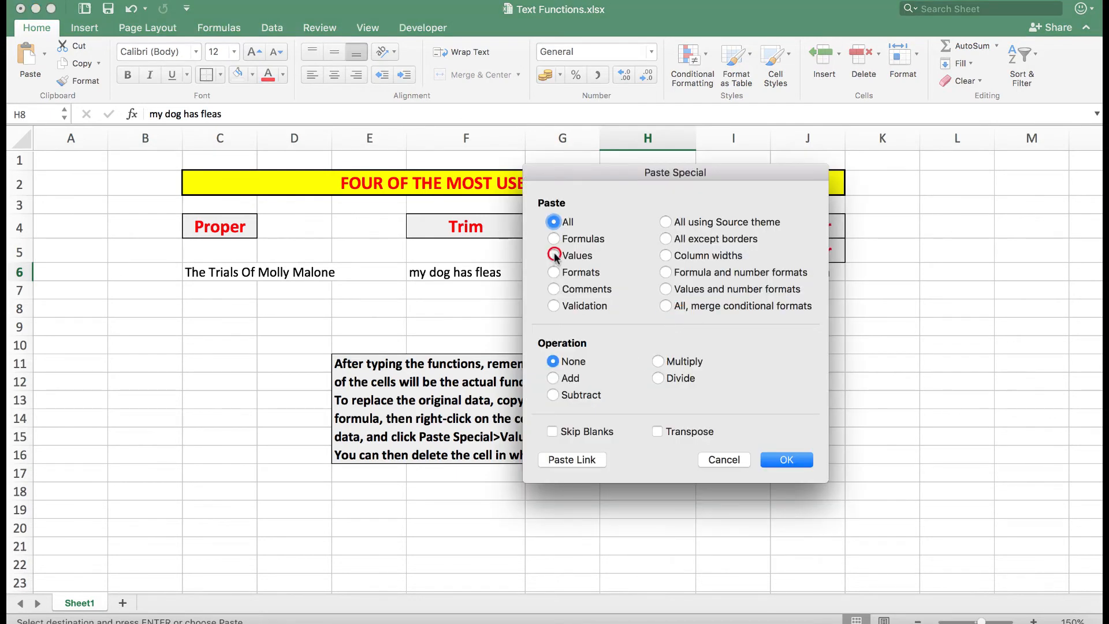
pyautogui.click(786, 460)
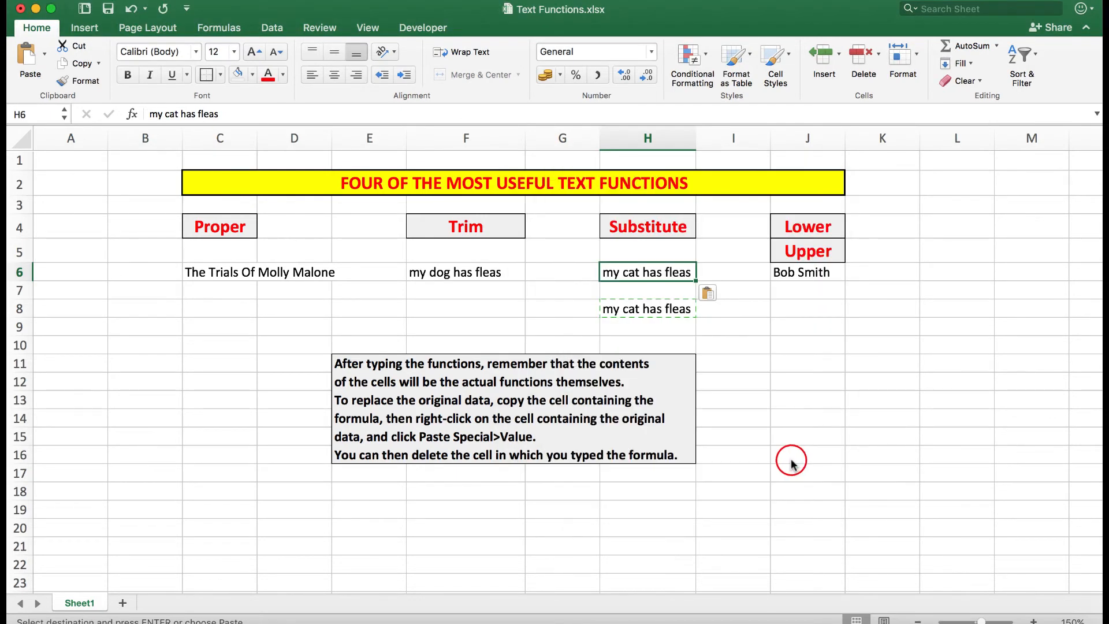
pyautogui.press('Escape')
# - Clear the SUBSTITUTE formula from cell H8
pyautogui.click(643, 309)
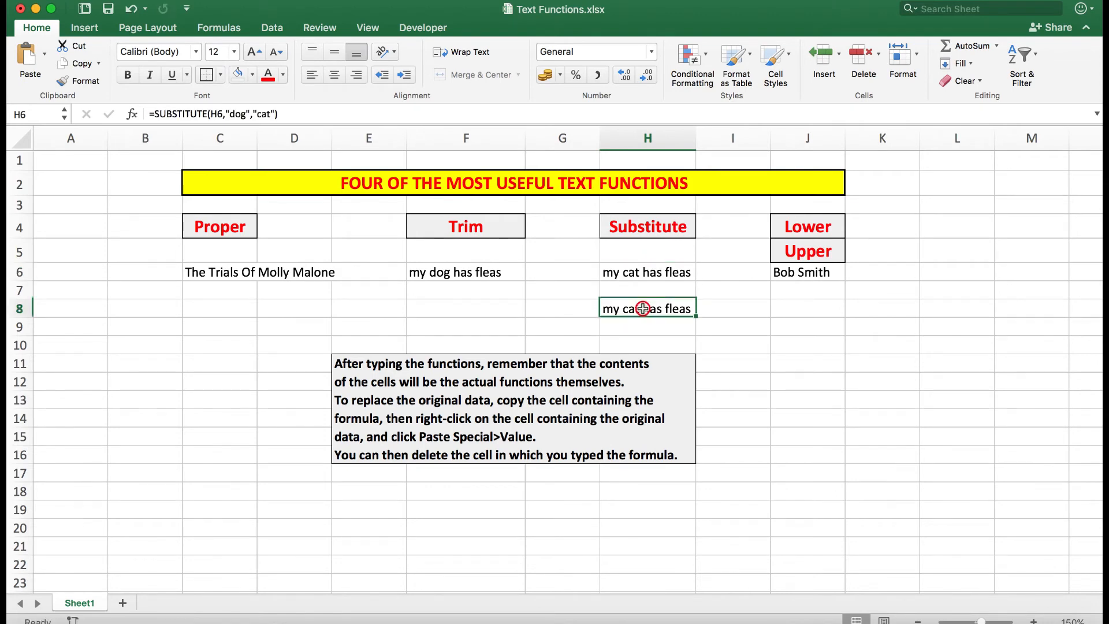
pyautogui.press('Delete')
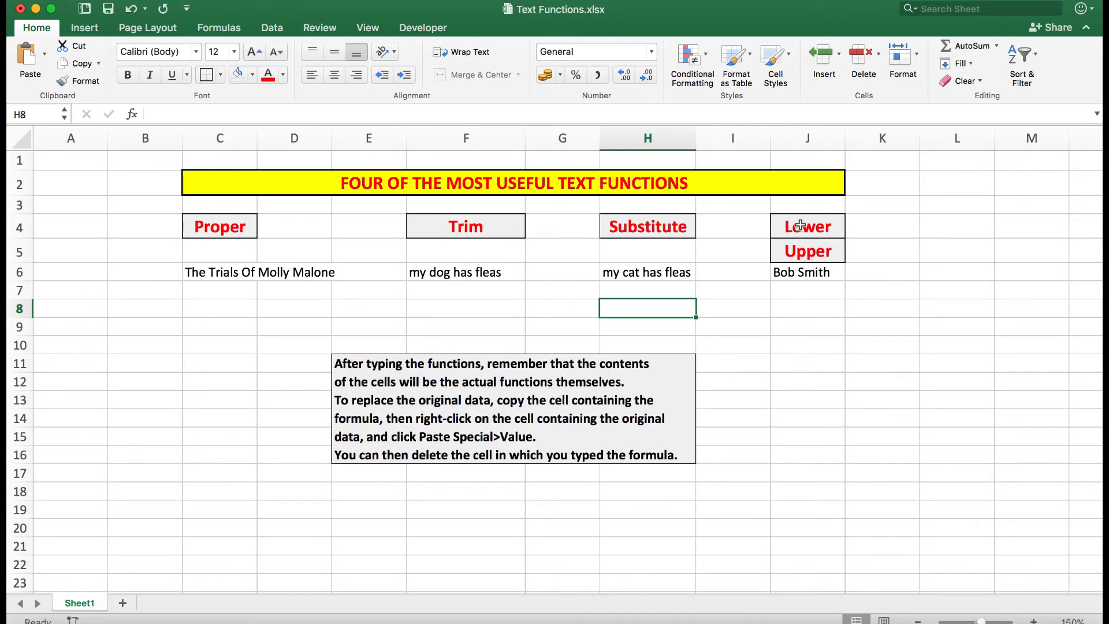
# - Enter the formula =LOWER(J6) in cell J8
pyautogui.click(794, 309)
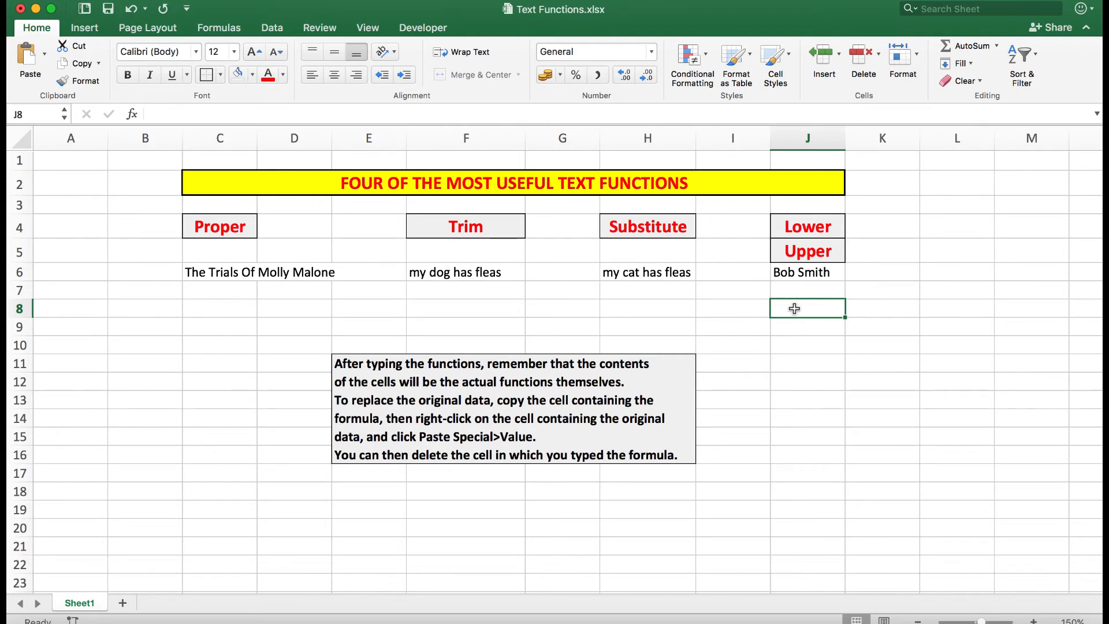
pyautogui.write('=lo')
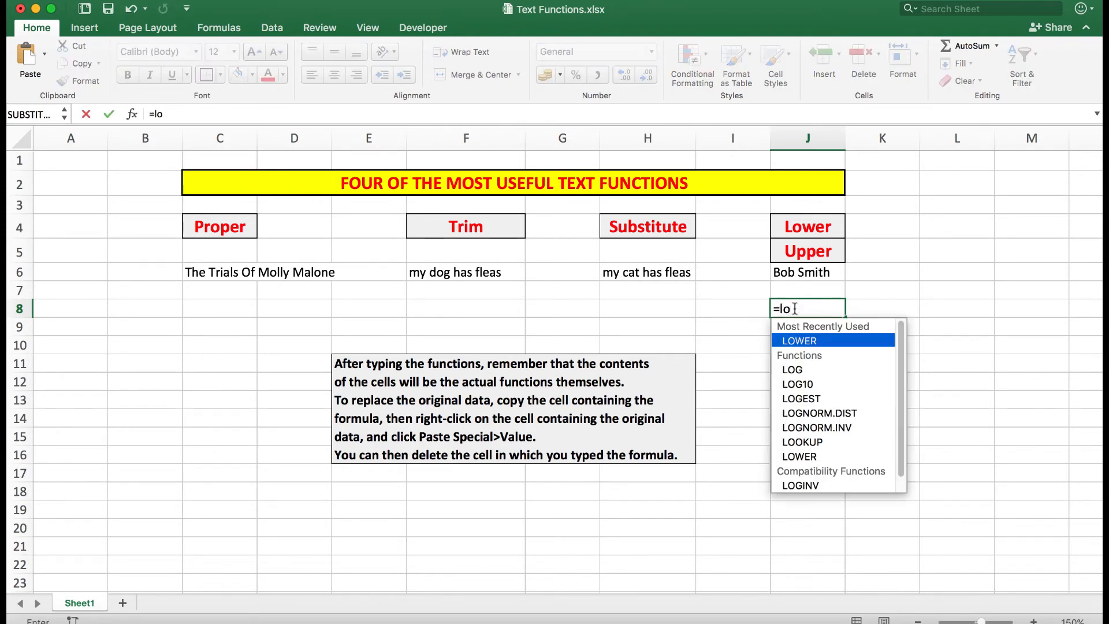
pyautogui.write('wer')
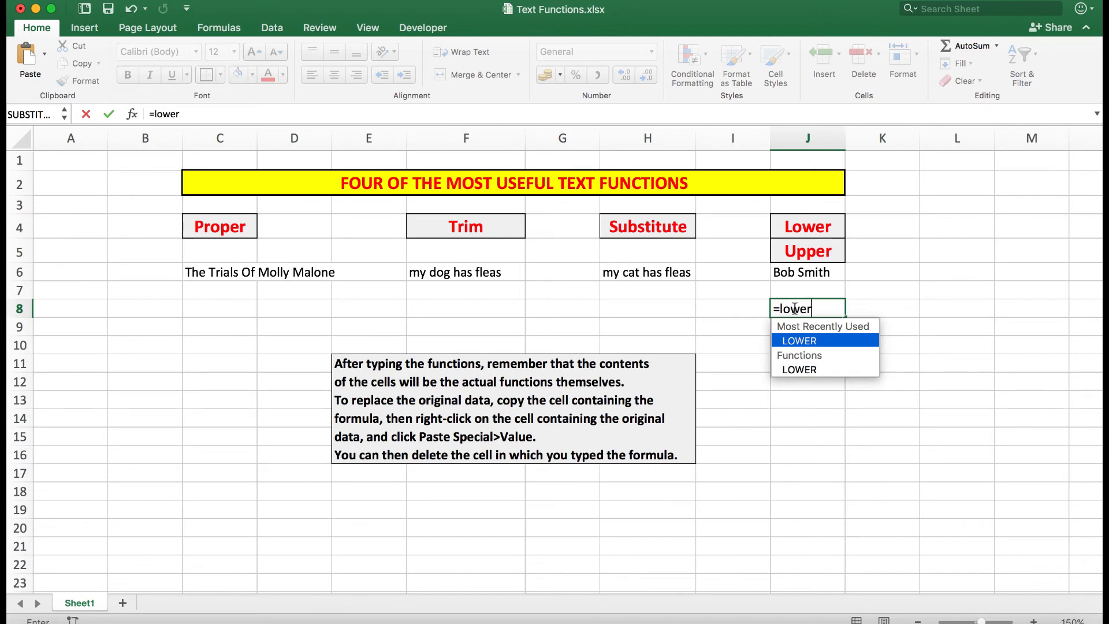
pyautogui.write('(')
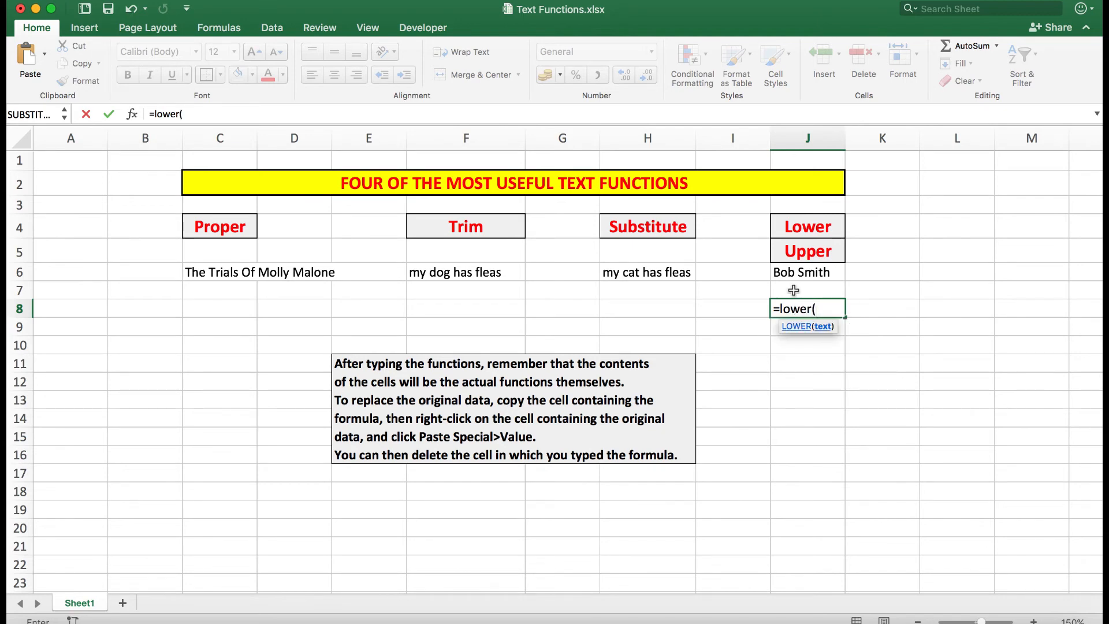
pyautogui.click(791, 272)
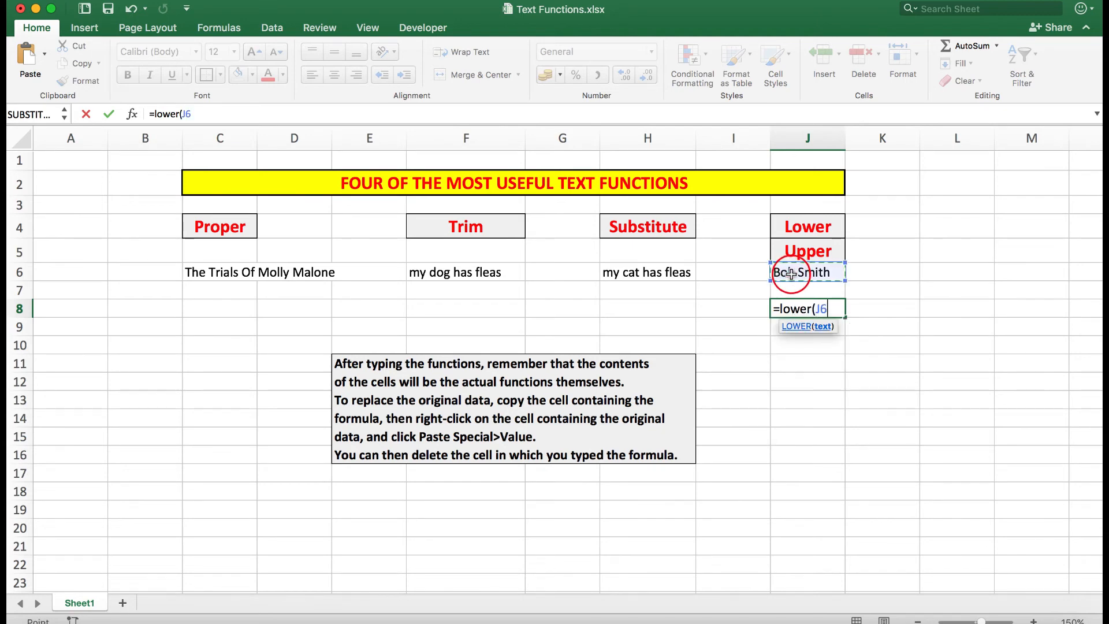
pyautogui.write(')')
pyautogui.press('Return')
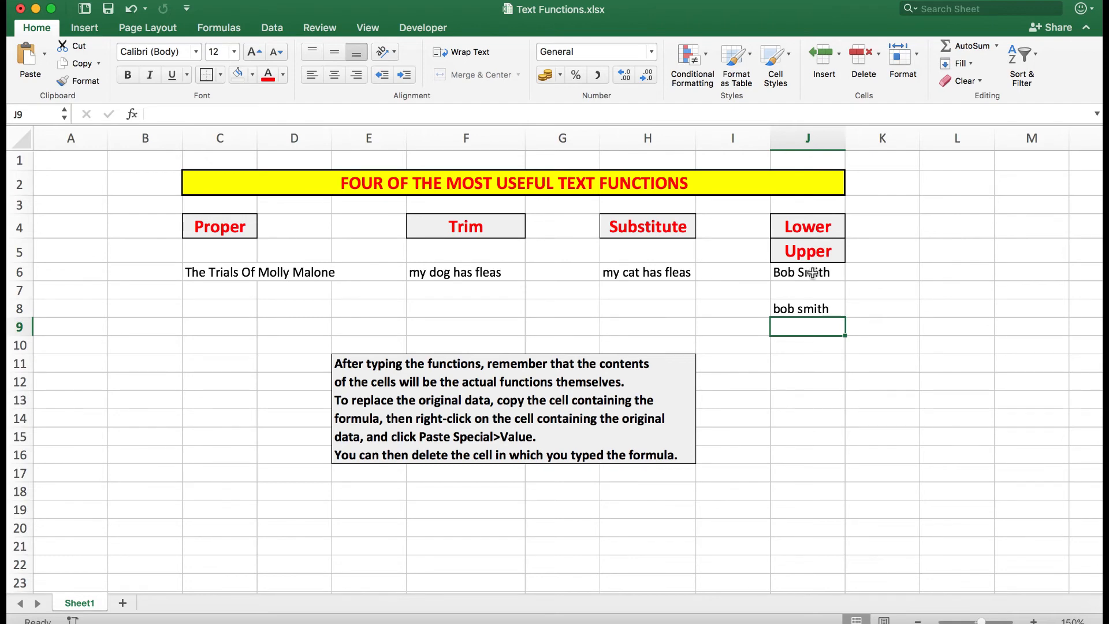
# - Clear the LOWER formula from cell J8
pyautogui.click(799, 310)
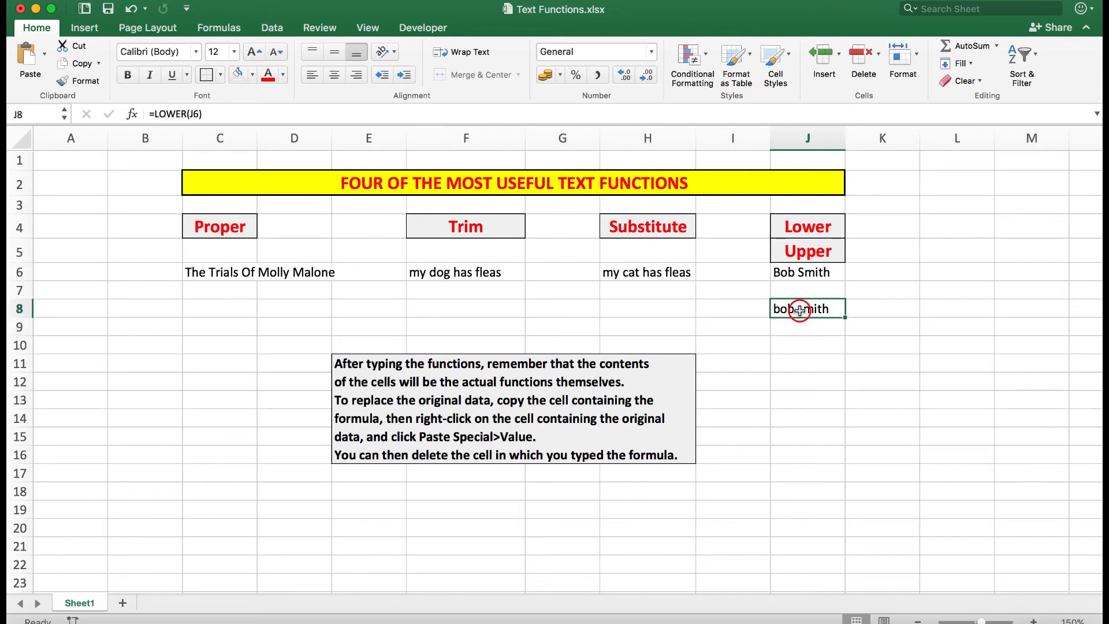
pyautogui.press('Delete')
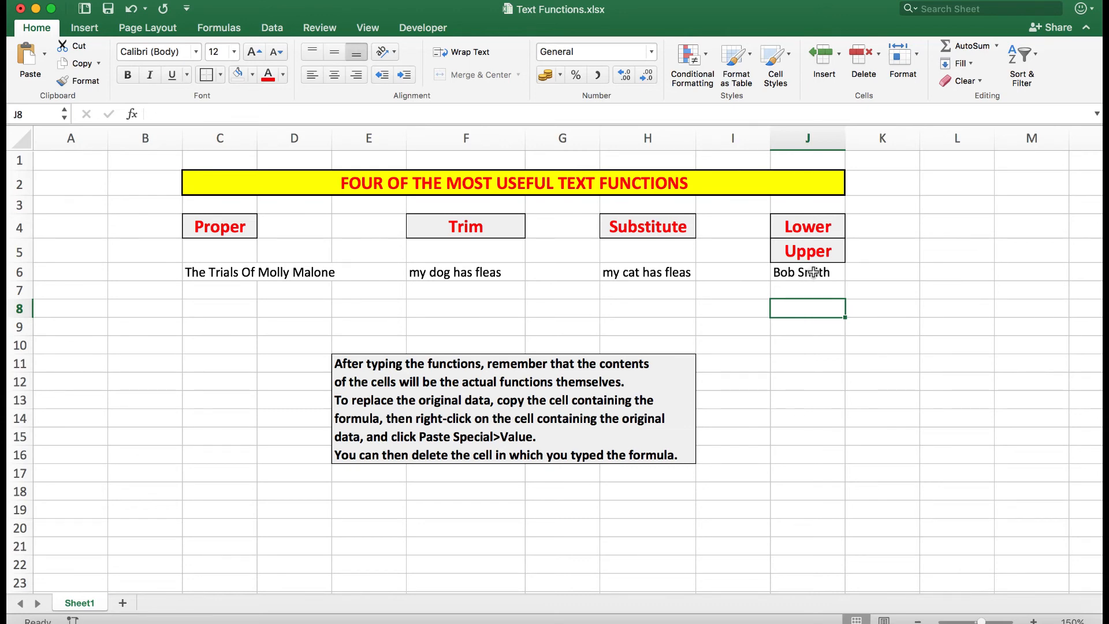
# - Enter the formula =UPPER(J6) in cell J8
pyautogui.click(804, 309)
pyautogui.write('=up')
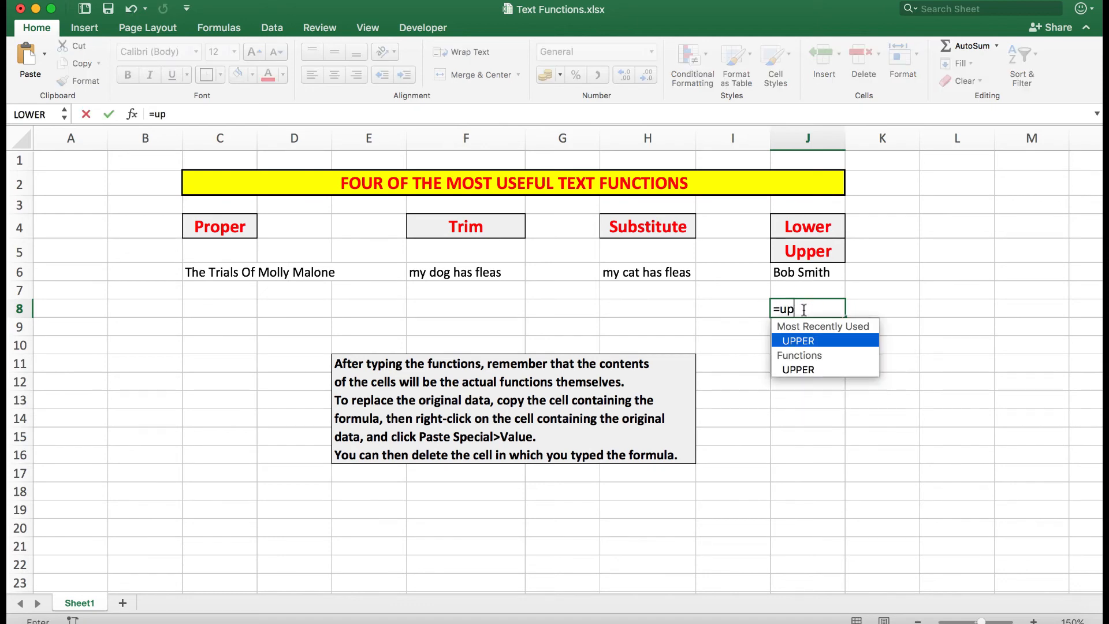
pyautogui.write('per(')
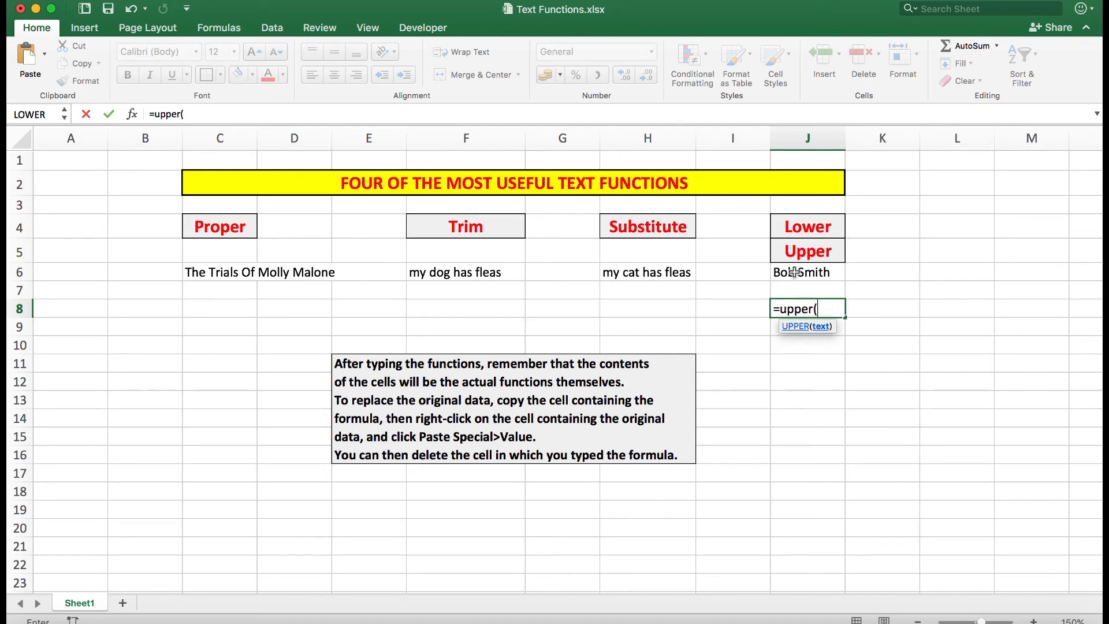
pyautogui.click(795, 274)
pyautogui.write(')')
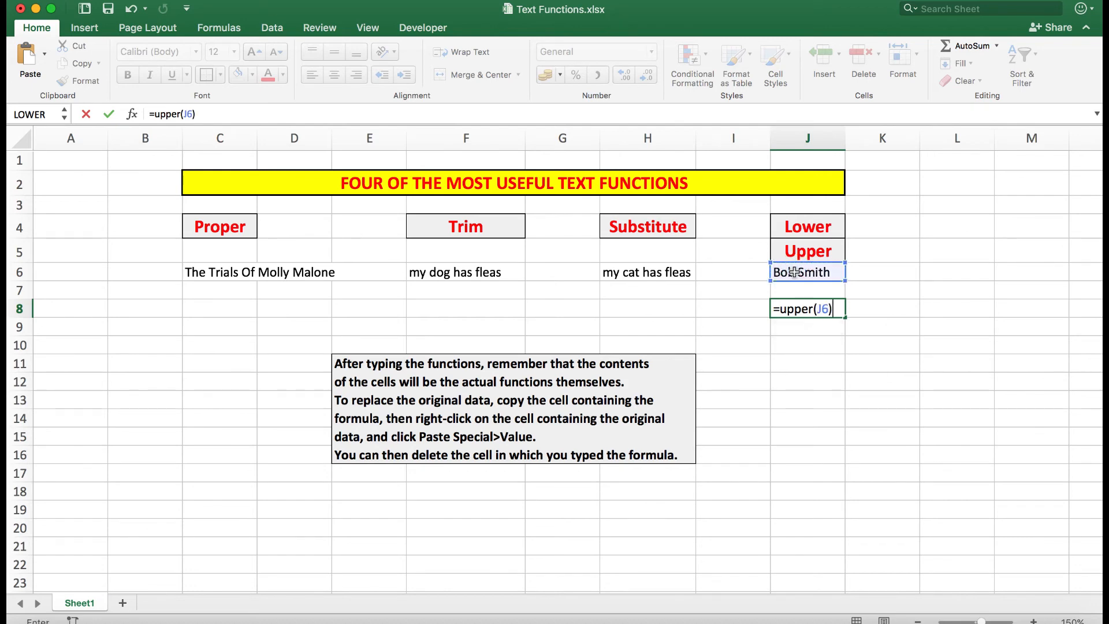
pyautogui.press('Return')
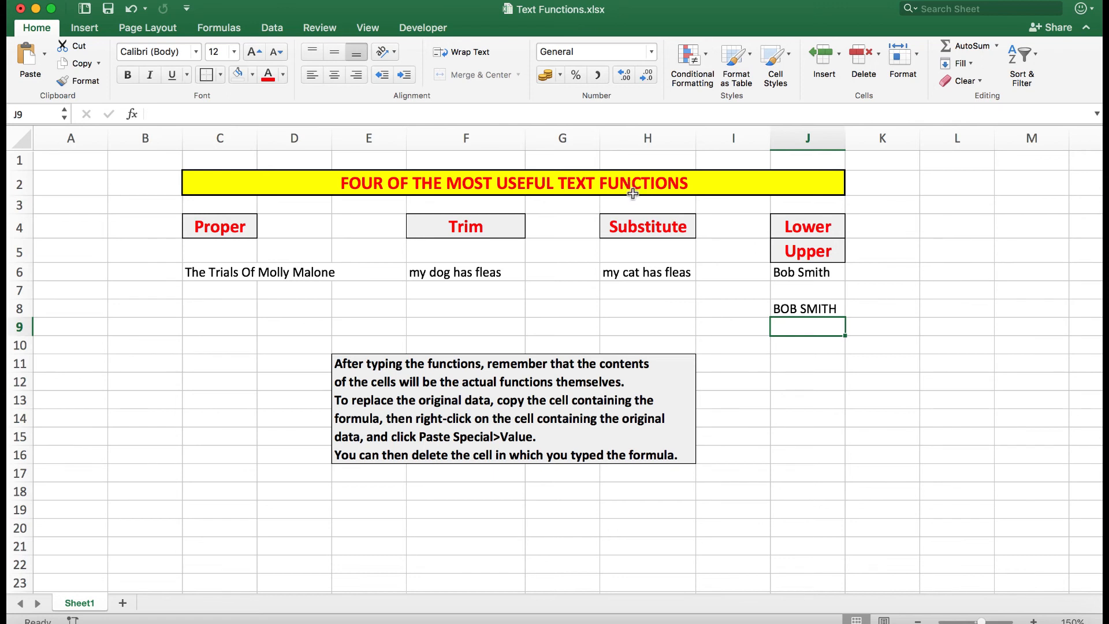
# - Copy cell J8 and paste it into J6 as values only with Paste Special
pyautogui.rightClick(803, 309)
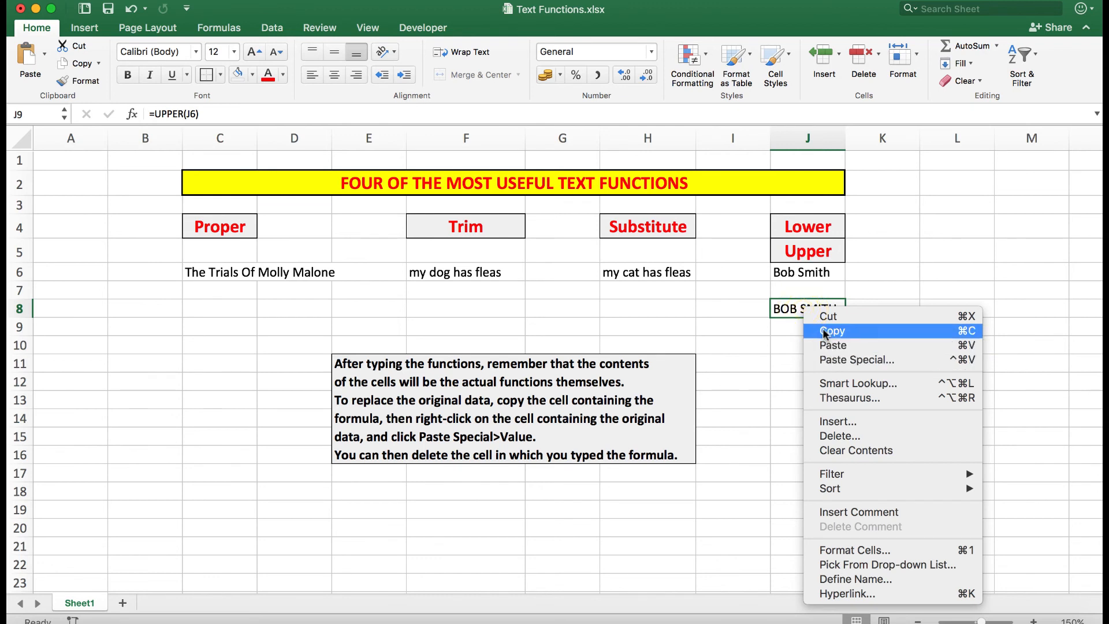
pyautogui.click(827, 330)
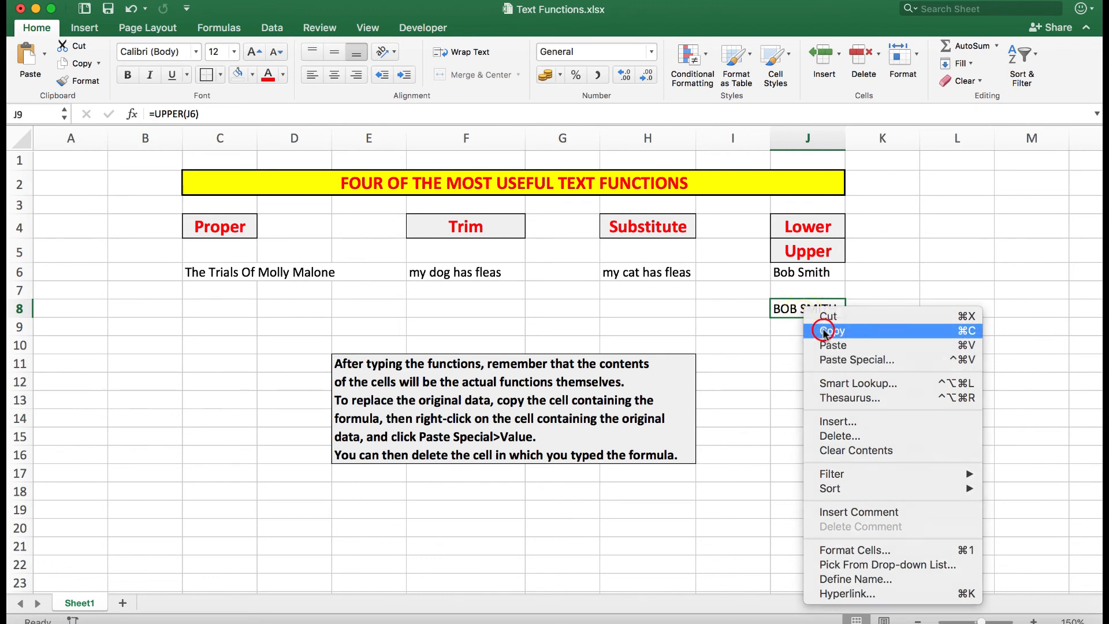
pyautogui.rightClick(803, 274)
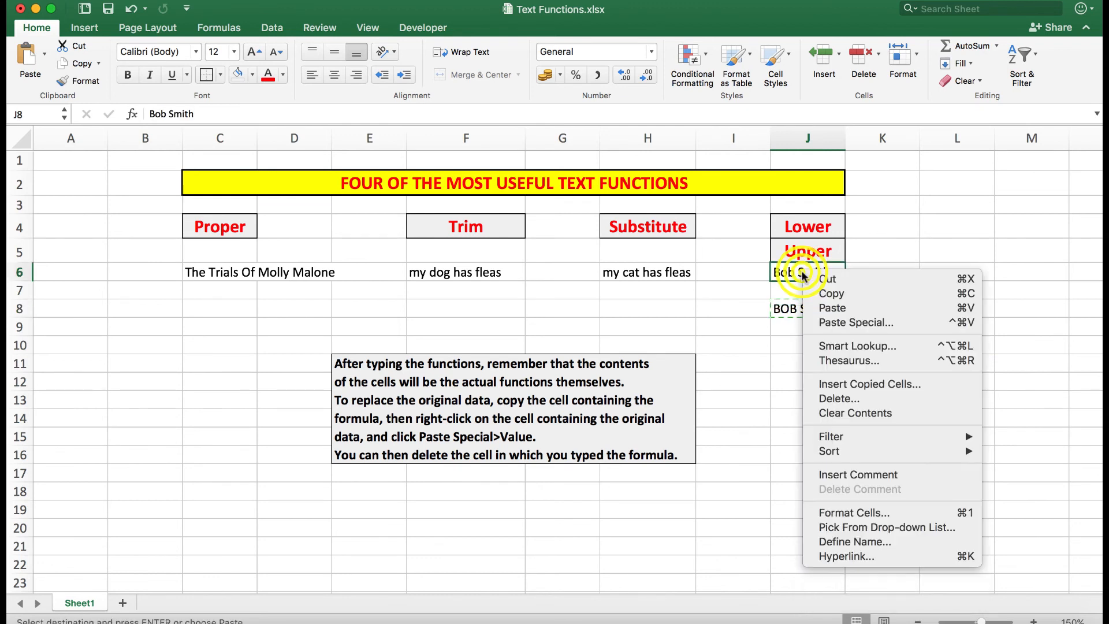
pyautogui.click(844, 321)
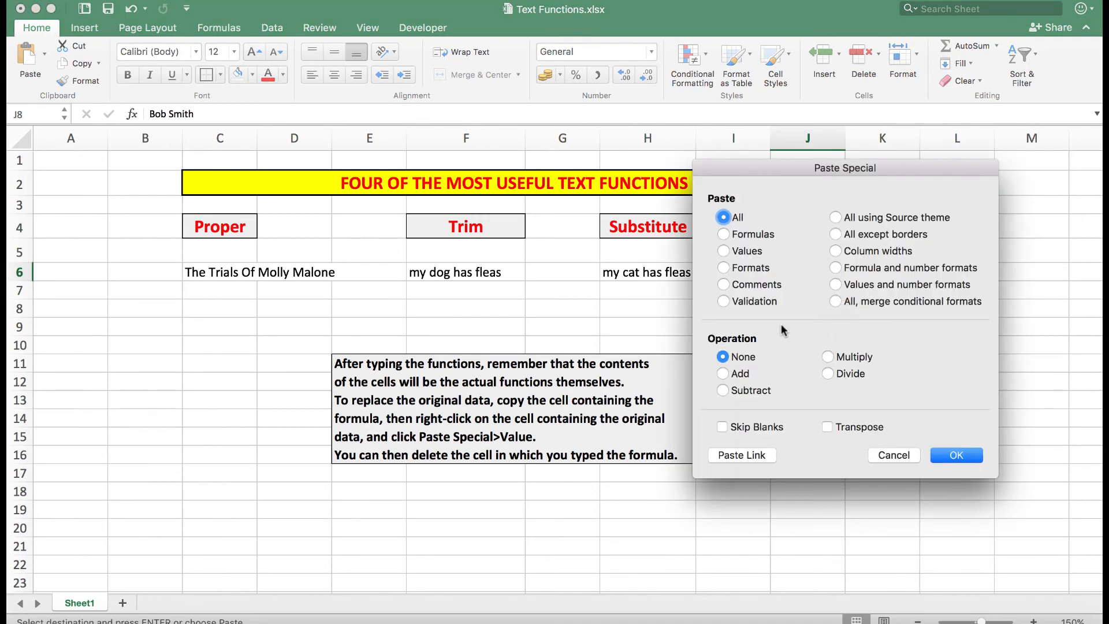
pyautogui.click(723, 251)
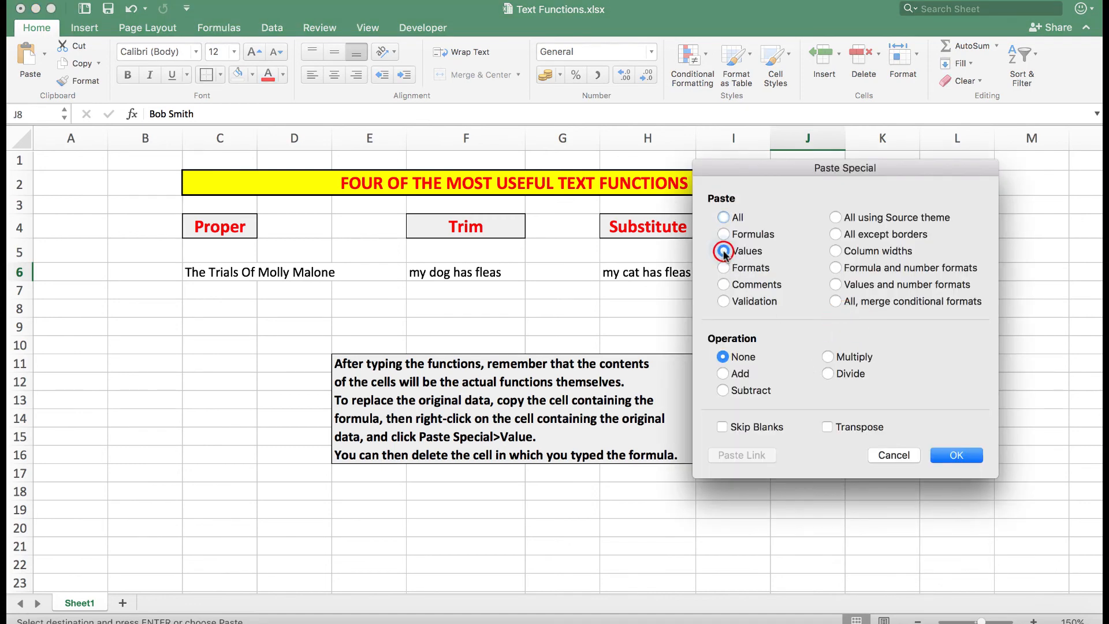
pyautogui.click(962, 455)
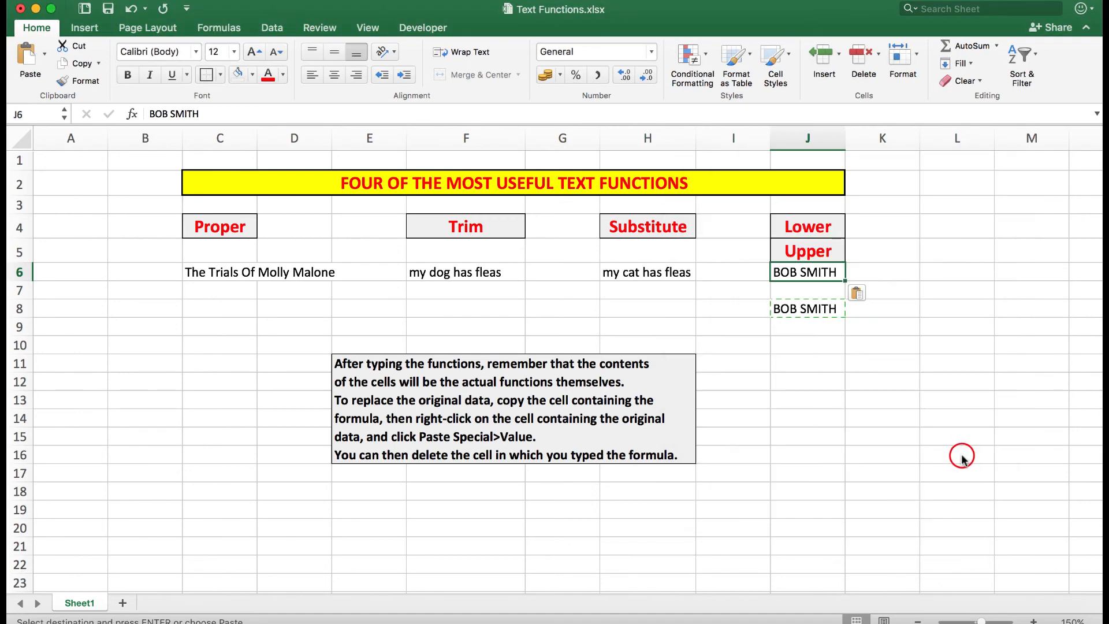
pyautogui.press('Escape')
# - Clear the UPPER formula from cell J8
pyautogui.click(811, 310)
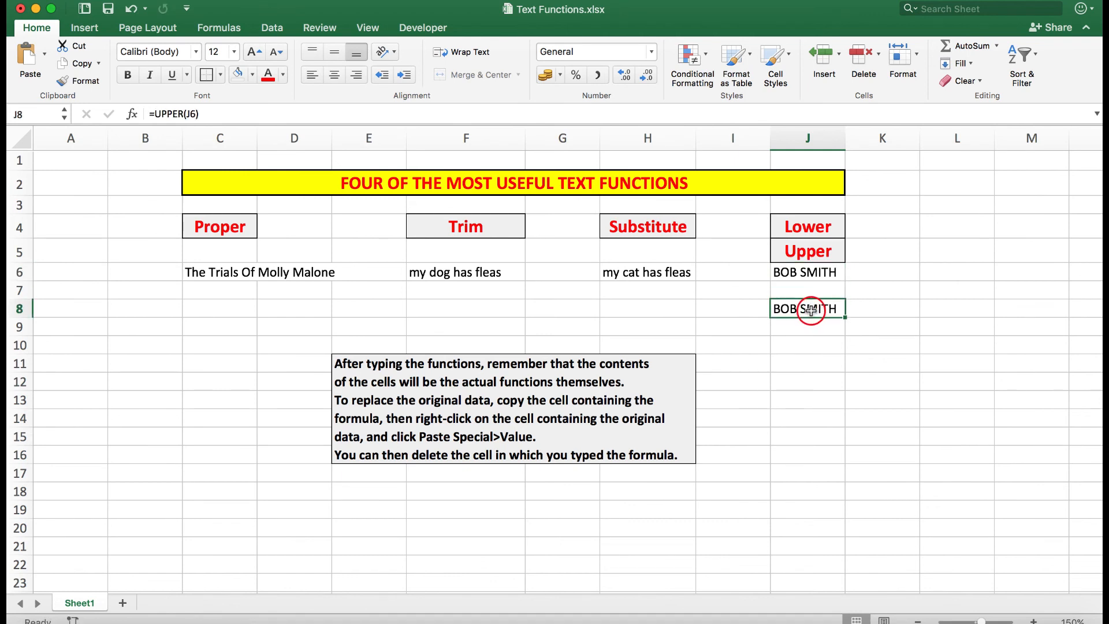
pyautogui.press('Delete')
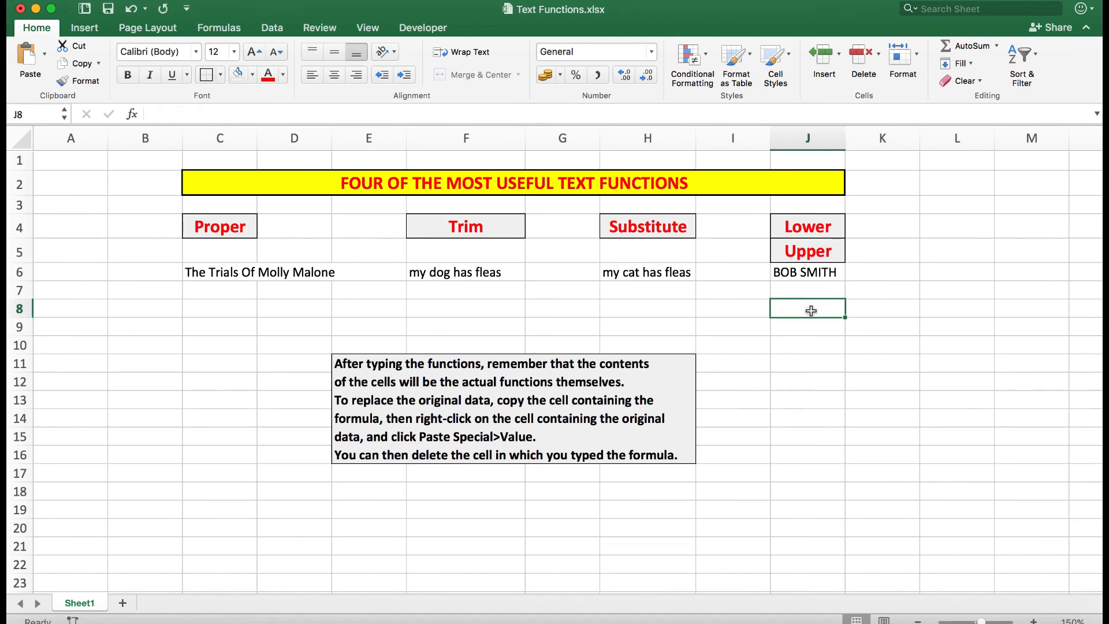